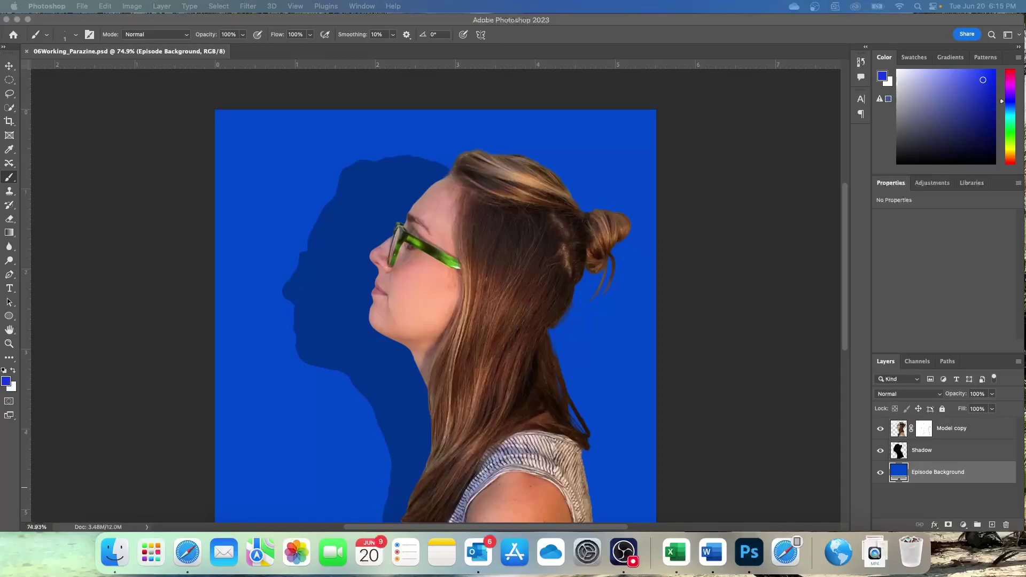
Open 06Pattern.psd from the Lesson06 folder using File > Open.
{"action": "left_click", "coordinate": [82, 6]}
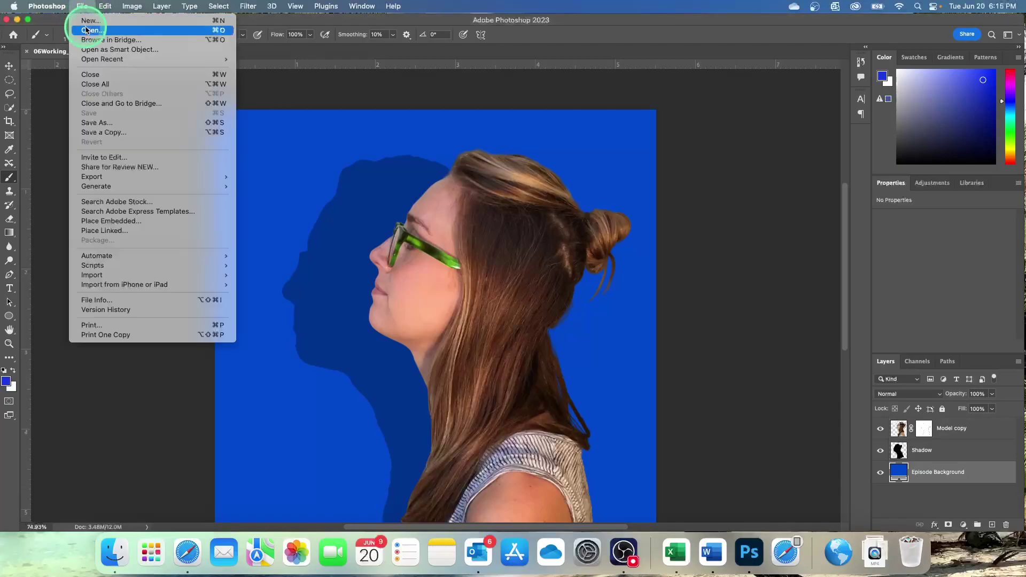
{"action": "left_click", "coordinate": [87, 30]}
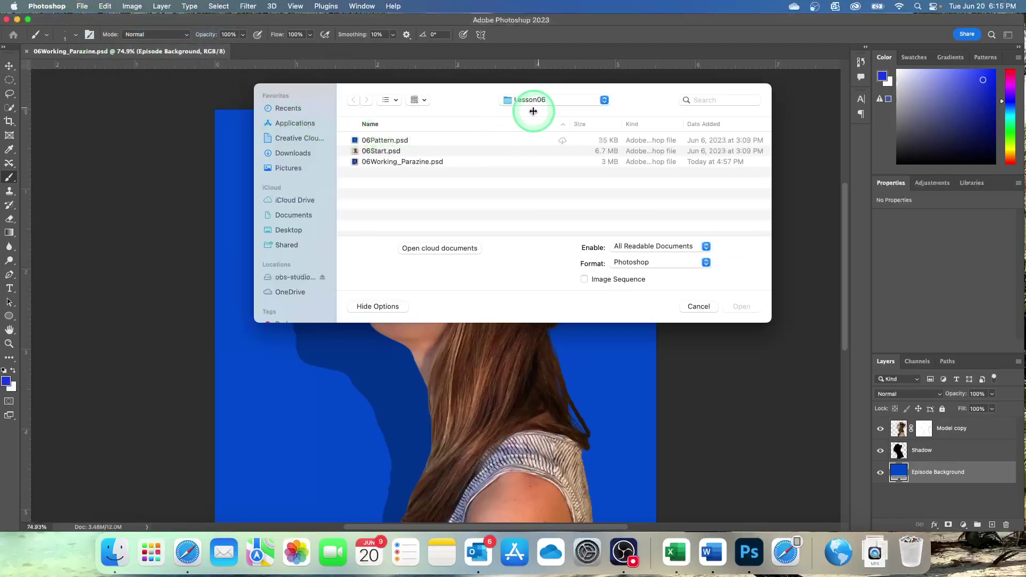
{"action": "left_click", "coordinate": [378, 140]}
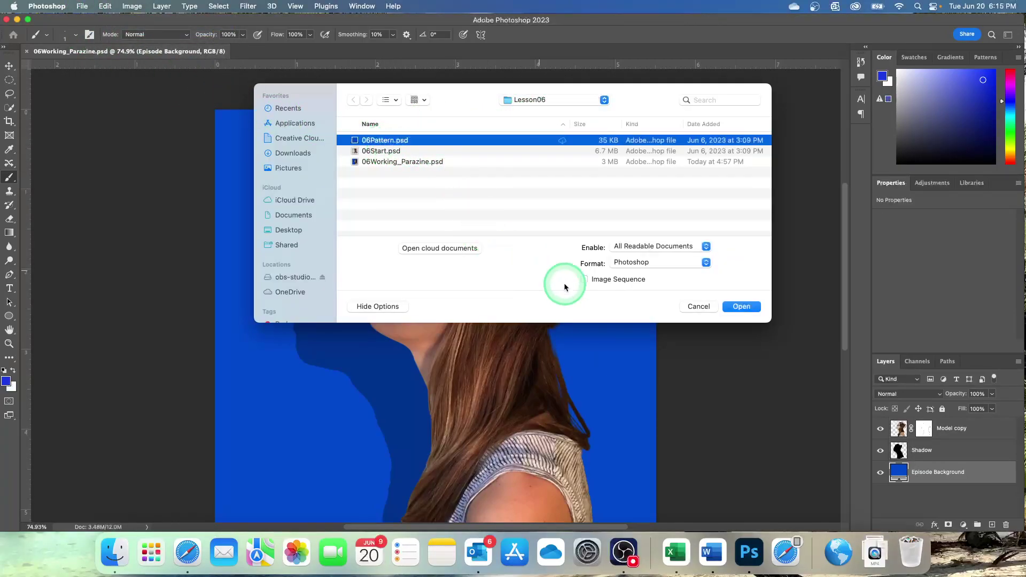
{"action": "left_click", "coordinate": [741, 306]}
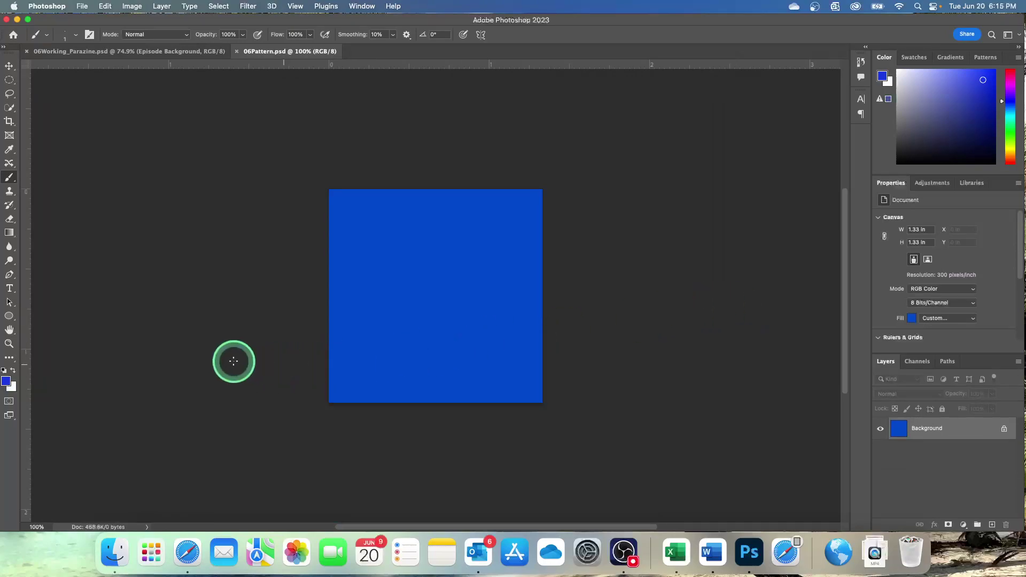
Select the Polygon Tool from the shape tools and keep its mode set to Shape.
{"action": "left_click", "coordinate": [13, 320]}
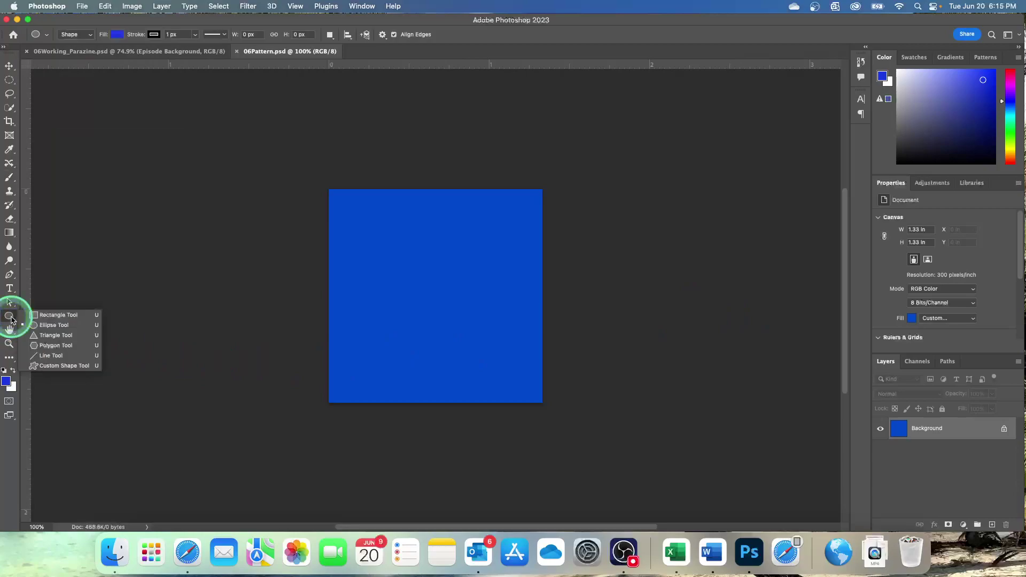
{"action": "left_click", "coordinate": [64, 344]}
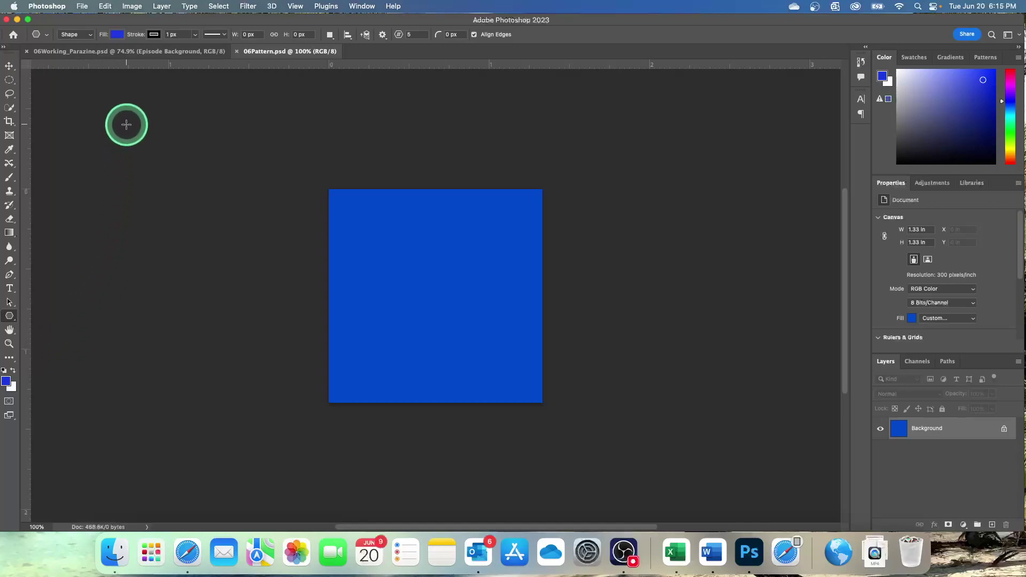
{"action": "left_click", "coordinate": [92, 37]}
{"action": "left_click", "coordinate": [91, 34]}
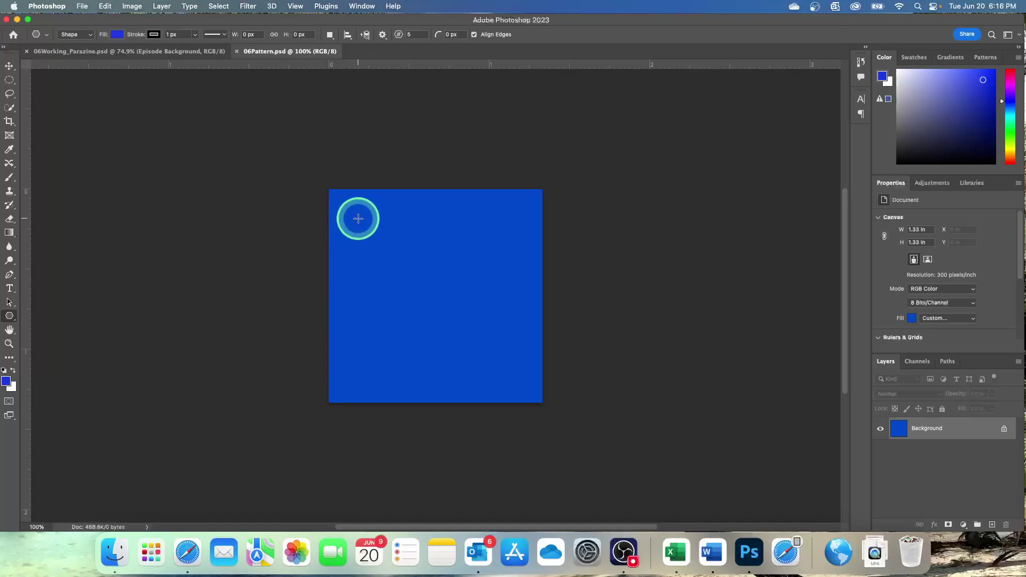
Draw a first pentagon on the blue square and switch the ruler units to pixels.
{"action": "left_click_drag", "start_coordinate": [358, 218], "coordinate": [509, 368]}
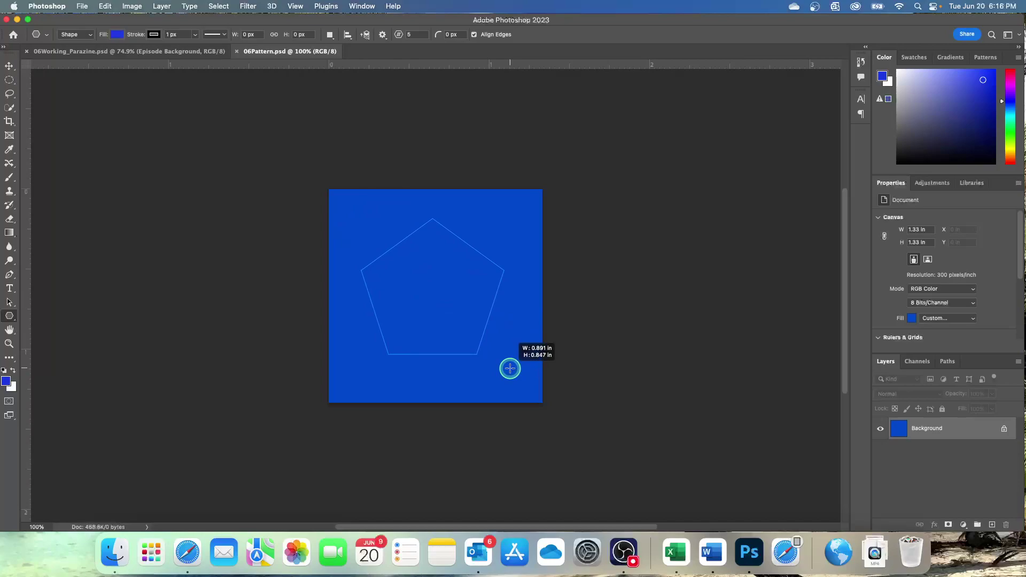
{"action": "left_click_drag", "start_coordinate": [510, 368], "coordinate": [524, 379]}
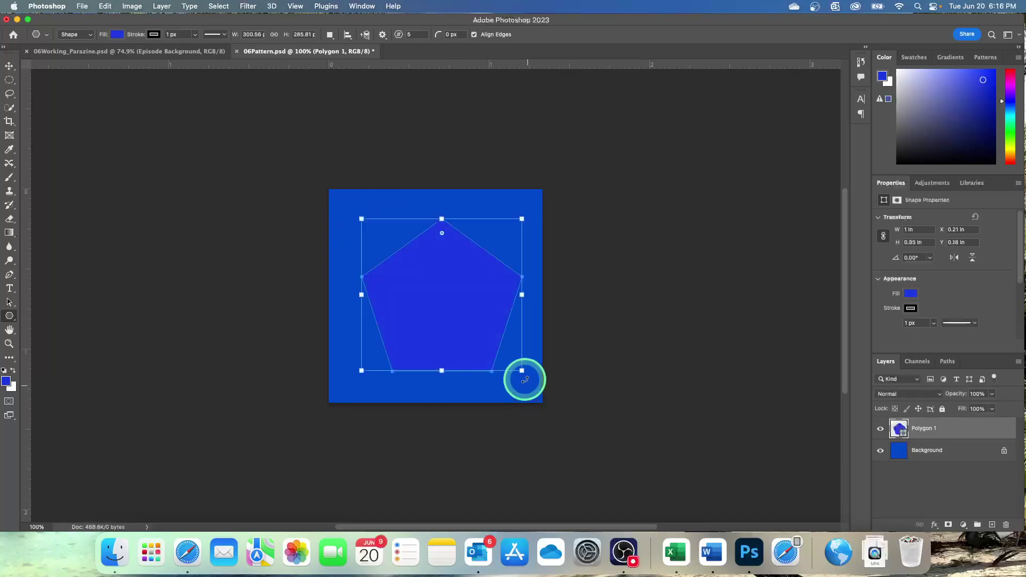
{"action": "right_click", "coordinate": [430, 63]}
{"action": "left_click", "coordinate": [444, 70]}
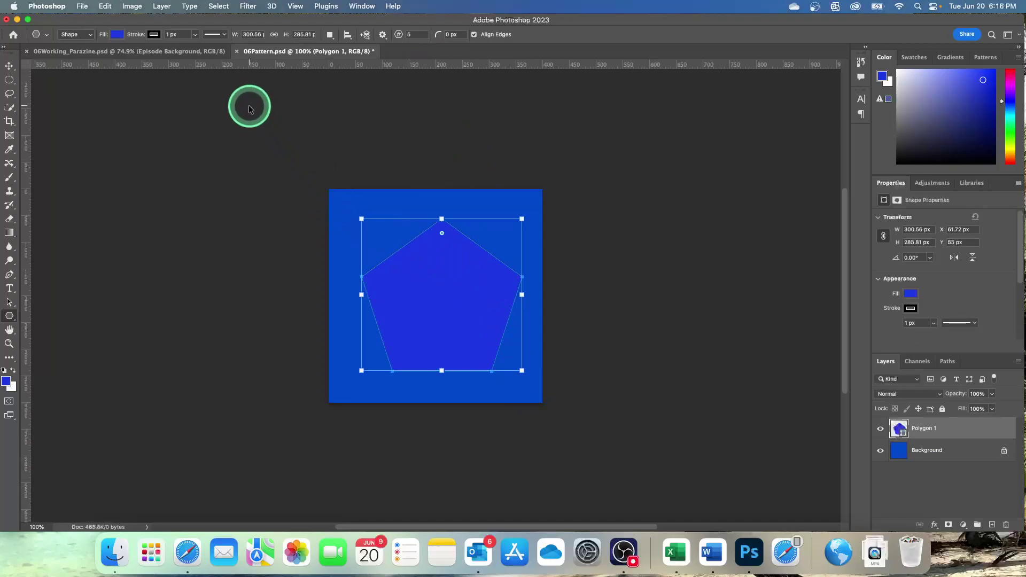
Undo it, draw a larger pentagon filling the square, and nudge it slightly up-left.
{"action": "key", "text": "super+z"}
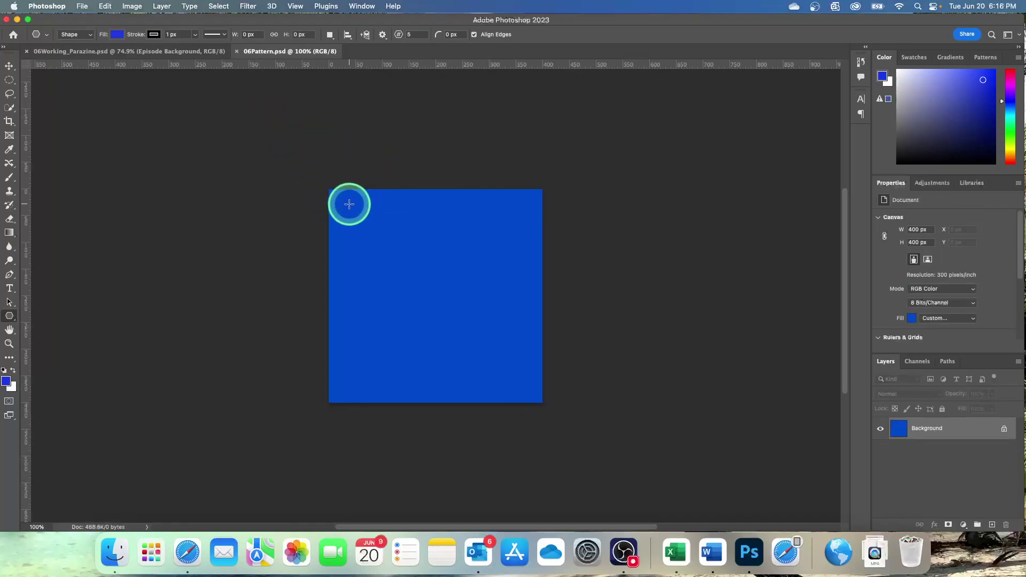
{"action": "left_click_drag", "start_coordinate": [342, 208], "coordinate": [533, 402]}
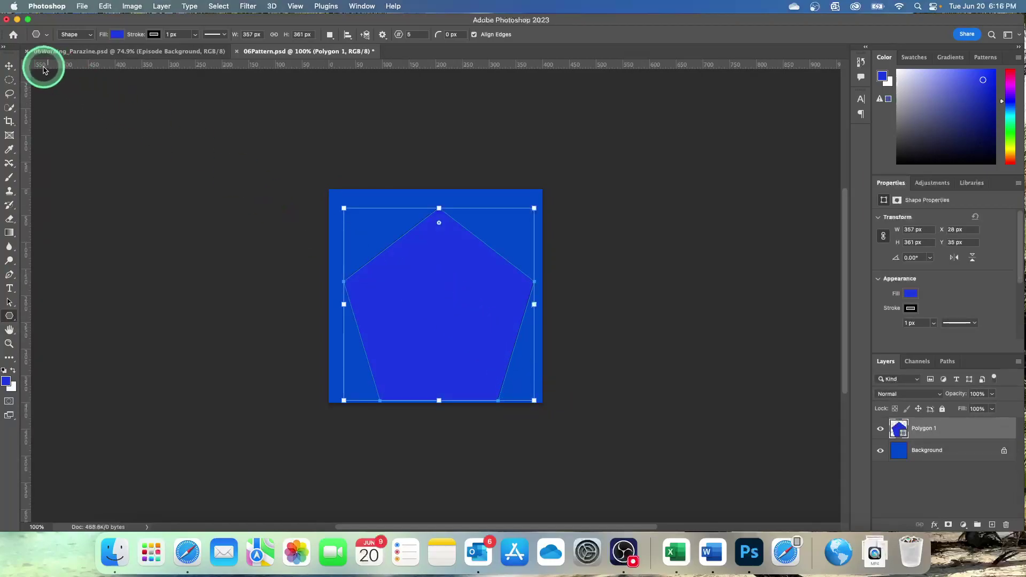
{"action": "left_click", "coordinate": [9, 65]}
{"action": "left_click_drag", "start_coordinate": [480, 321], "coordinate": [474, 313]}
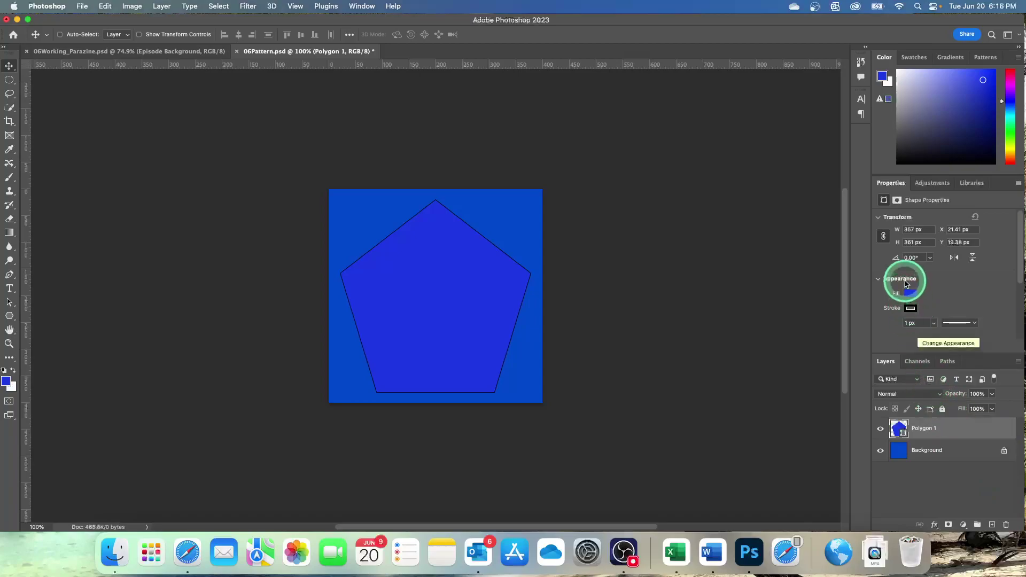
Set the pentagon's fill to No Color and its stroke width to 20 px.
{"action": "left_click", "coordinate": [911, 296]}
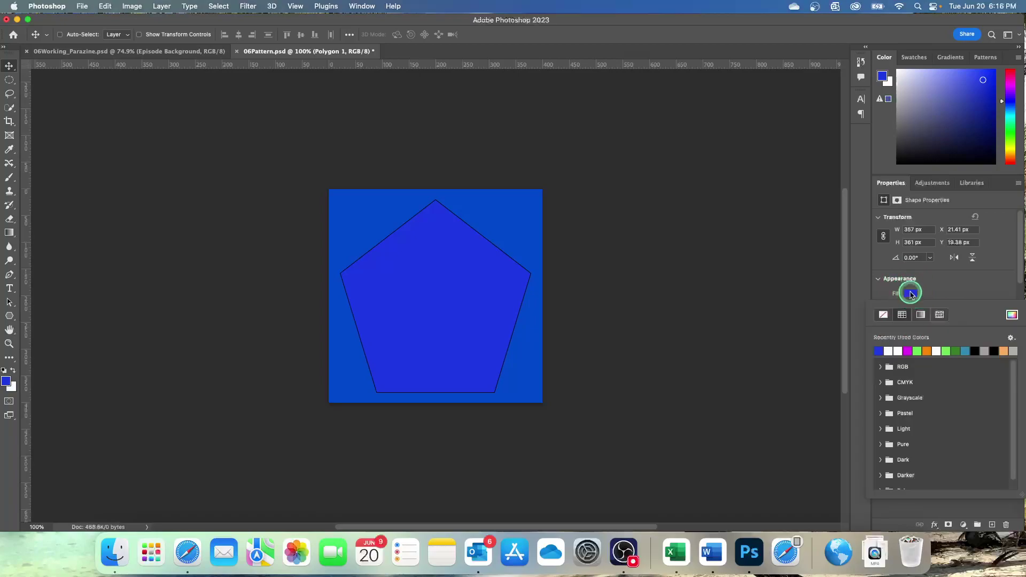
{"action": "left_click", "coordinate": [884, 316]}
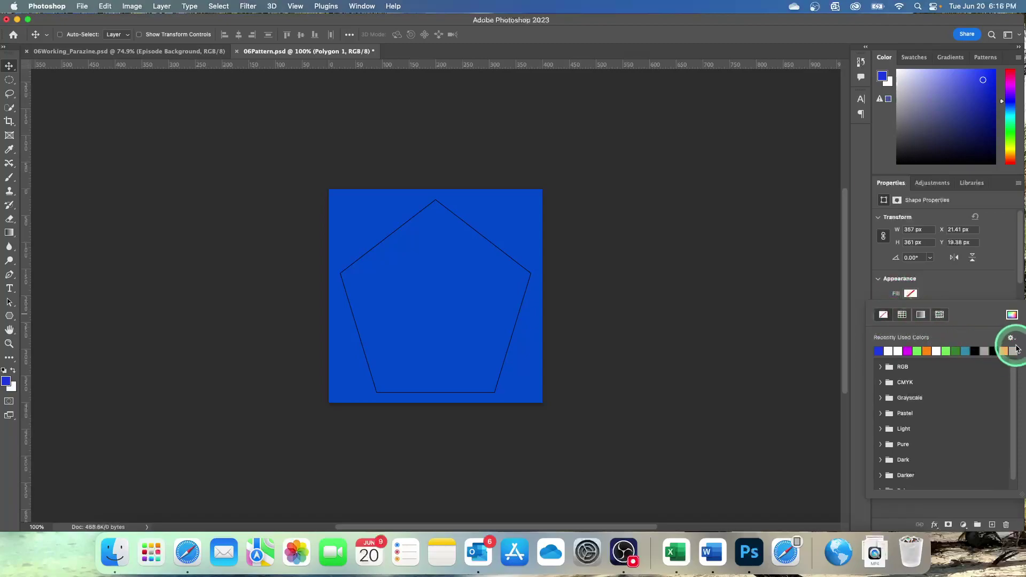
{"action": "left_click", "coordinate": [971, 297]}
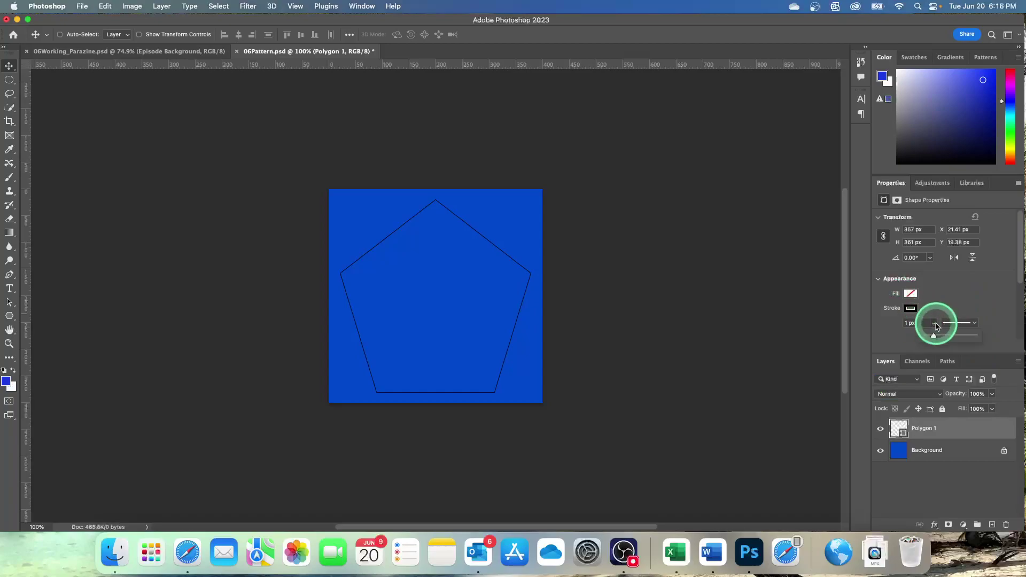
{"action": "left_click", "coordinate": [910, 323]}
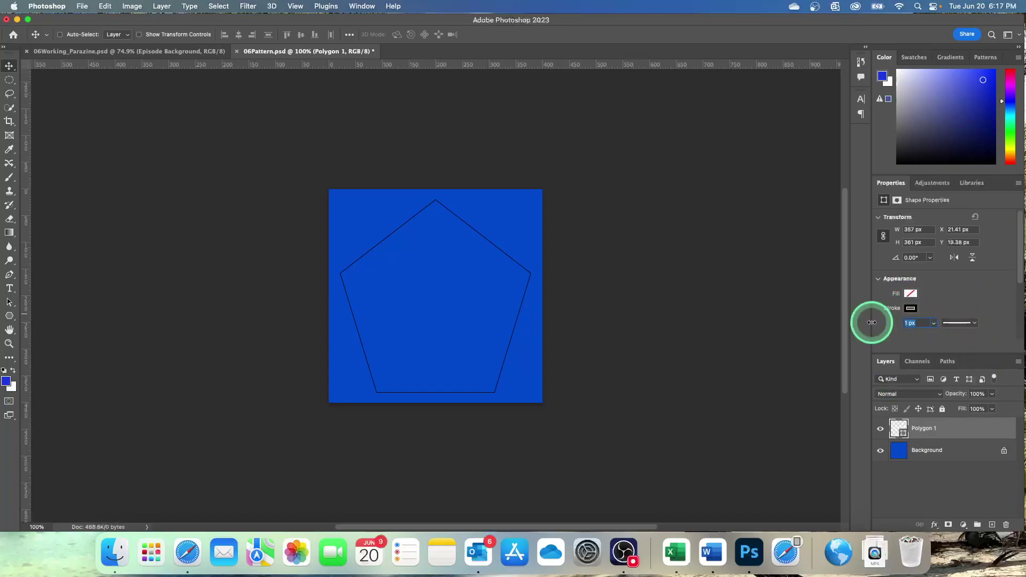
{"action": "type", "text": "20"}
{"action": "key", "text": "Return"}
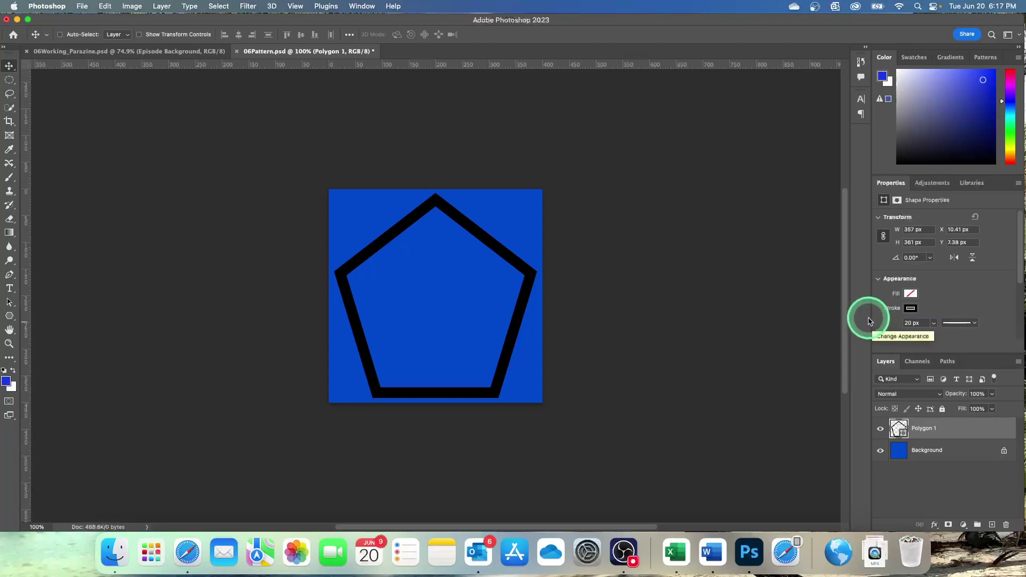
Browse the stroke colour swatches and RGB group in the Properties panel.
{"action": "left_click", "coordinate": [911, 308]}
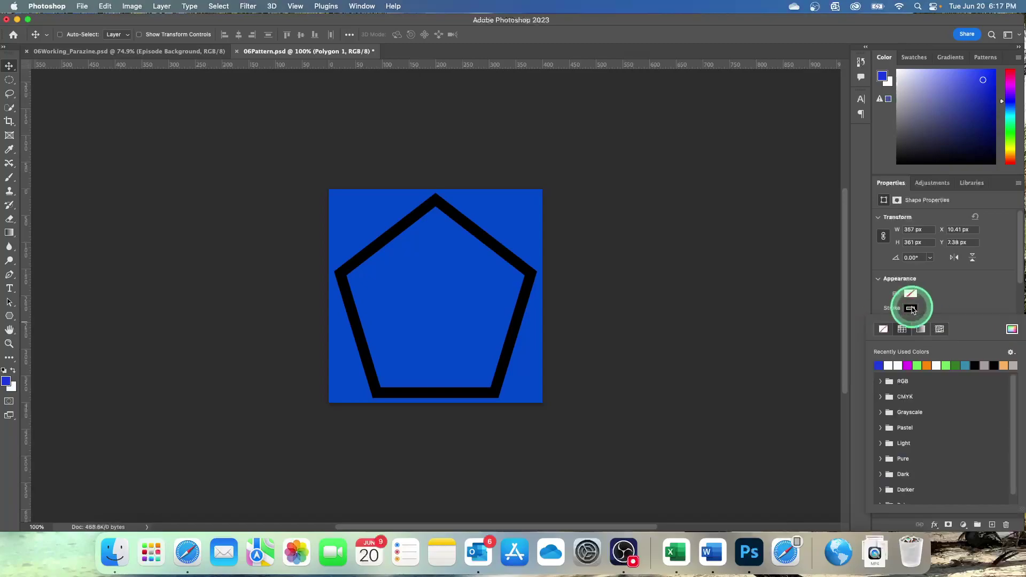
{"action": "left_click", "coordinate": [881, 383]}
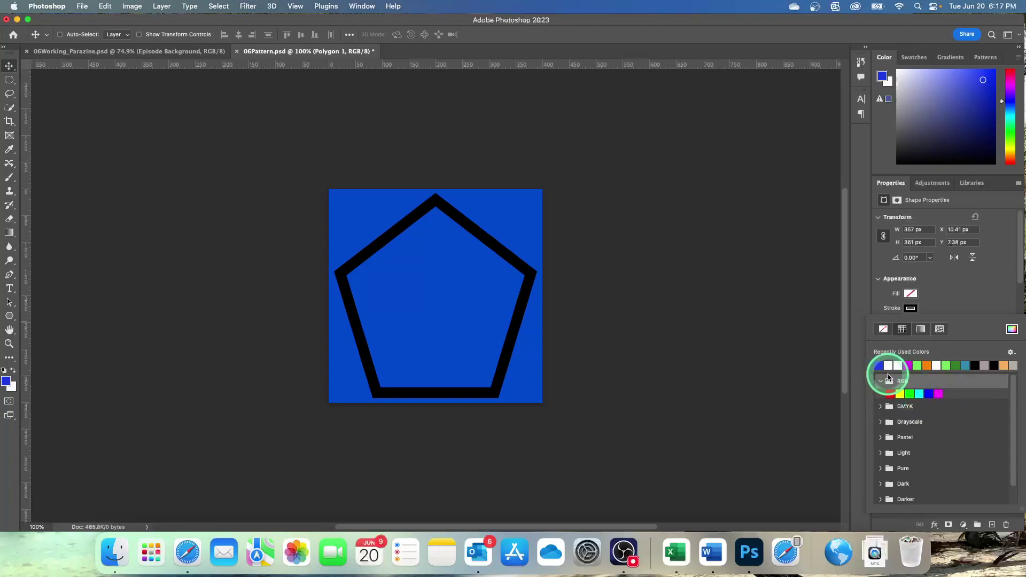
{"action": "scroll", "coordinate": [990, 405], "scroll_direction": "down", "scroll_amount": 1}
{"action": "scroll", "coordinate": [956, 388], "scroll_direction": "up", "scroll_amount": 1}
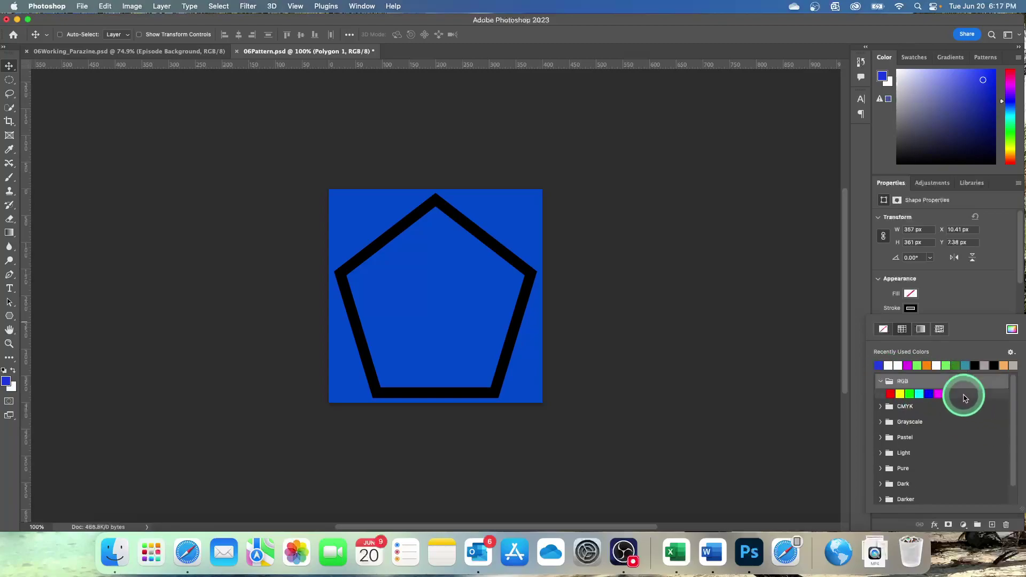
{"action": "left_click", "coordinate": [1009, 356]}
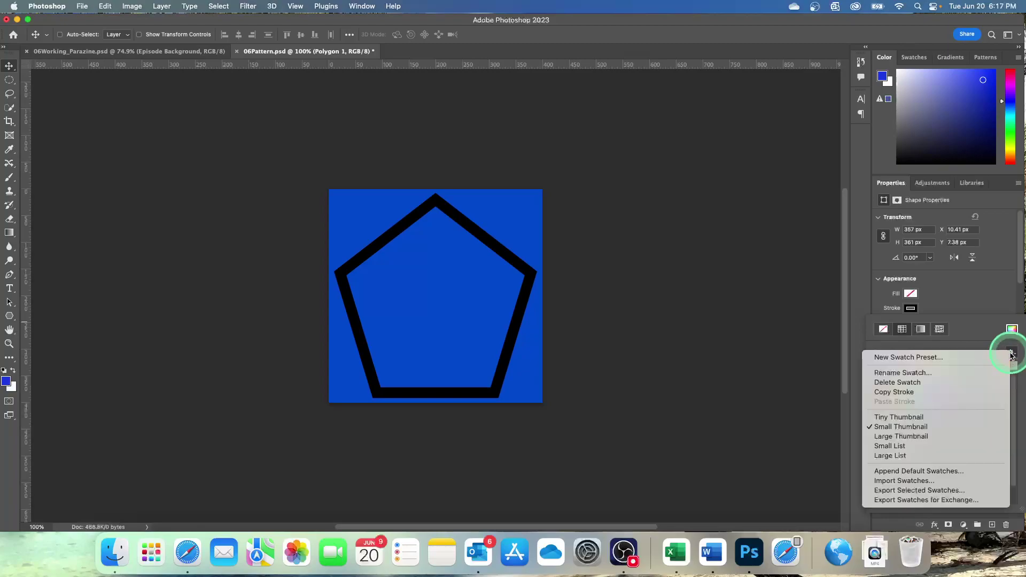
{"action": "left_click", "coordinate": [1009, 356]}
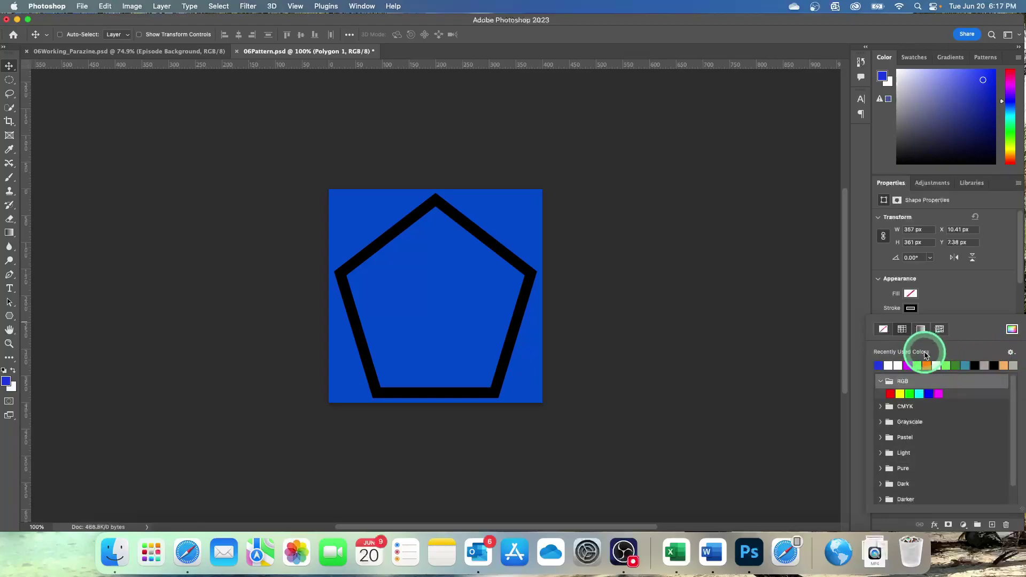
{"action": "left_click", "coordinate": [911, 310]}
{"action": "left_click", "coordinate": [911, 310]}
{"action": "left_click", "coordinate": [911, 310]}
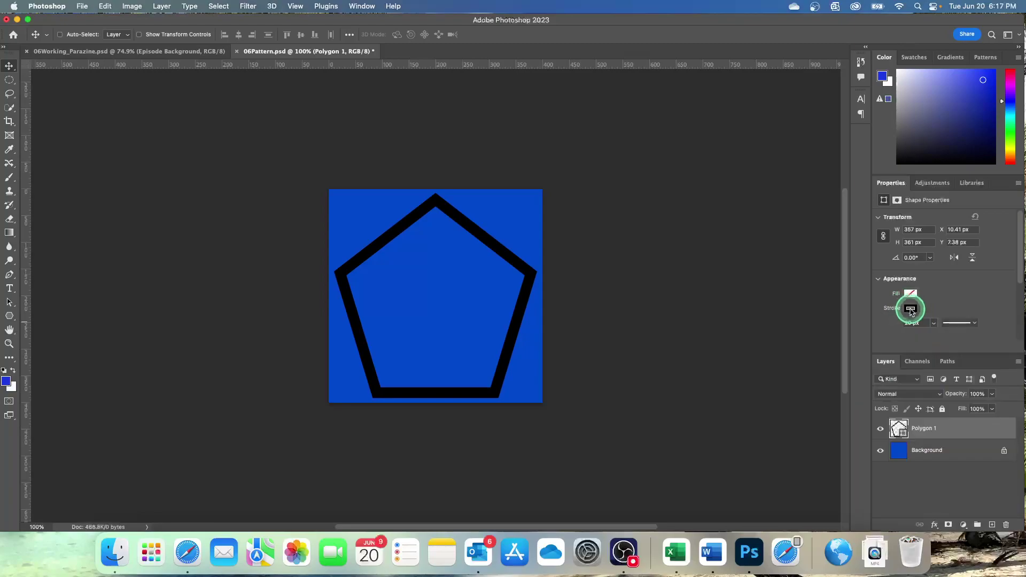
{"action": "left_click", "coordinate": [911, 310]}
{"action": "left_click", "coordinate": [911, 310]}
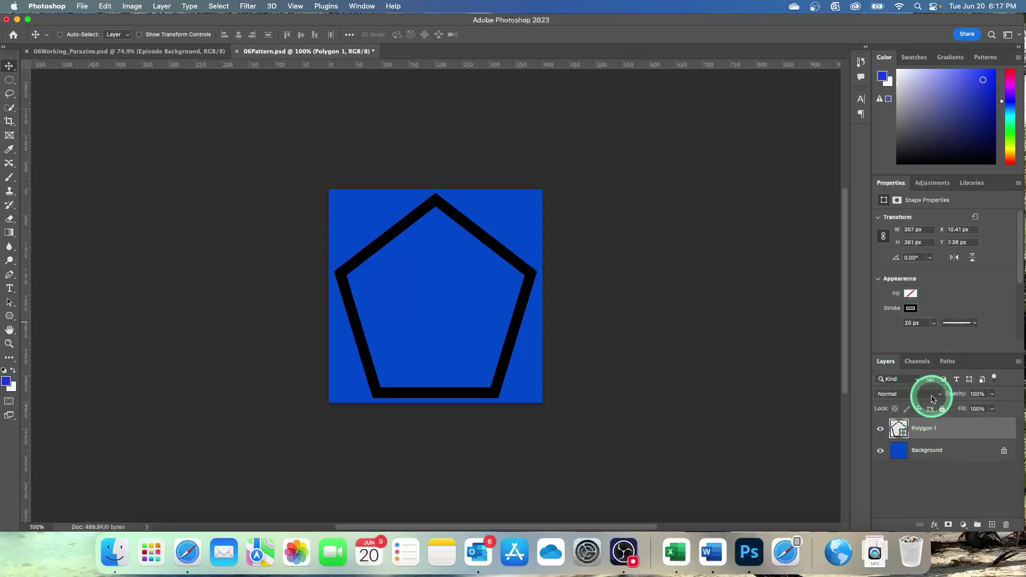
In the color picker, set the stroke colour to RGB 27, 58, 185.
{"action": "left_click", "coordinate": [911, 309]}
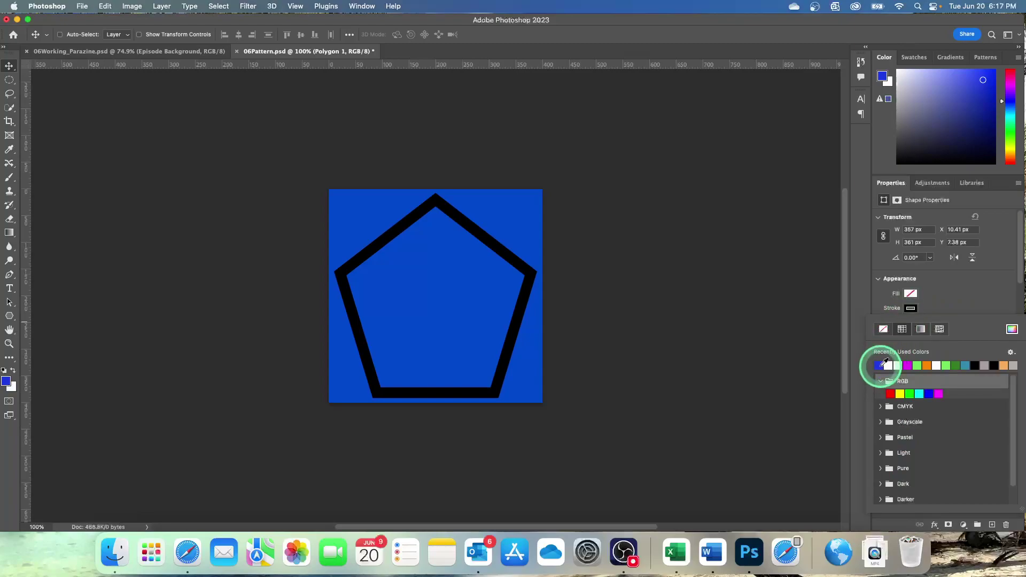
{"action": "left_click", "coordinate": [1011, 329]}
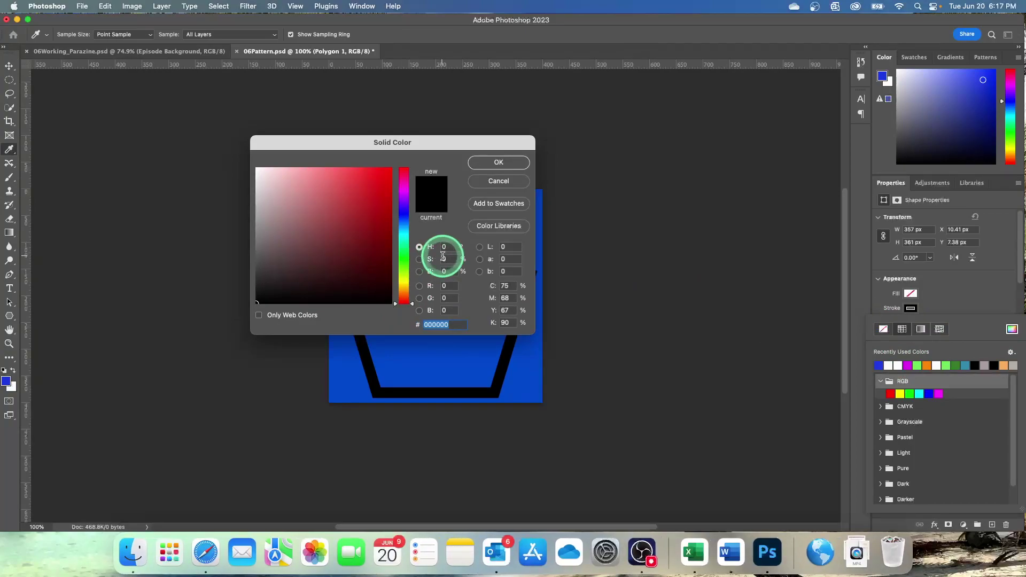
{"action": "left_click", "coordinate": [445, 285]}
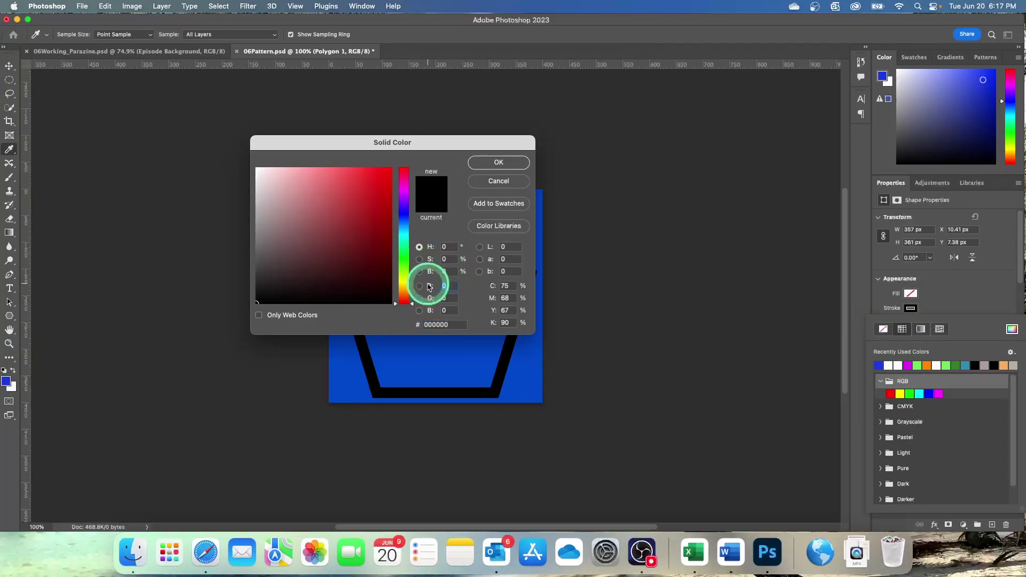
{"action": "type", "text": "2758"}
{"action": "key", "text": "Tab"}
{"action": "type", "text": "185"}
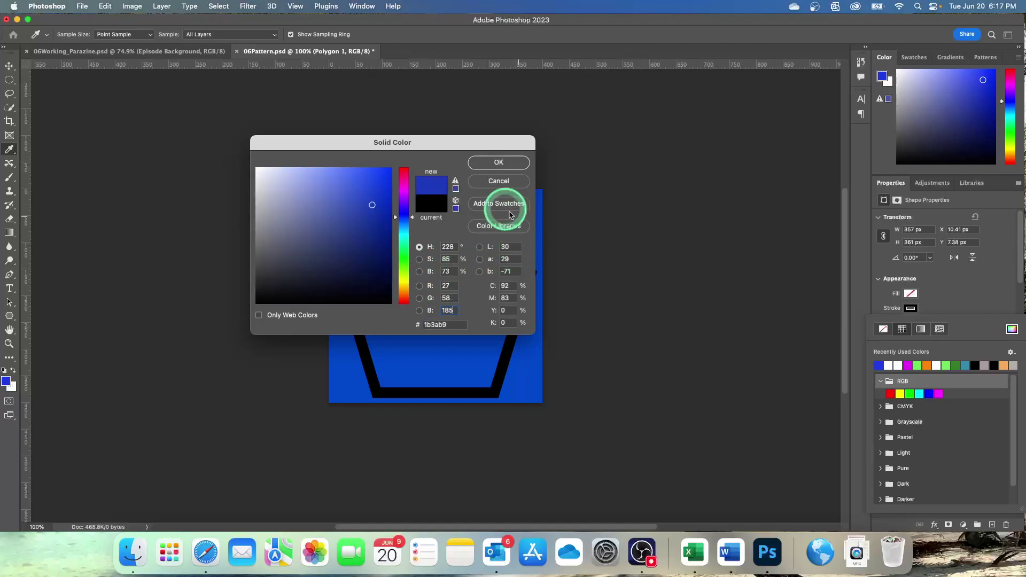
{"action": "left_click", "coordinate": [498, 160]}
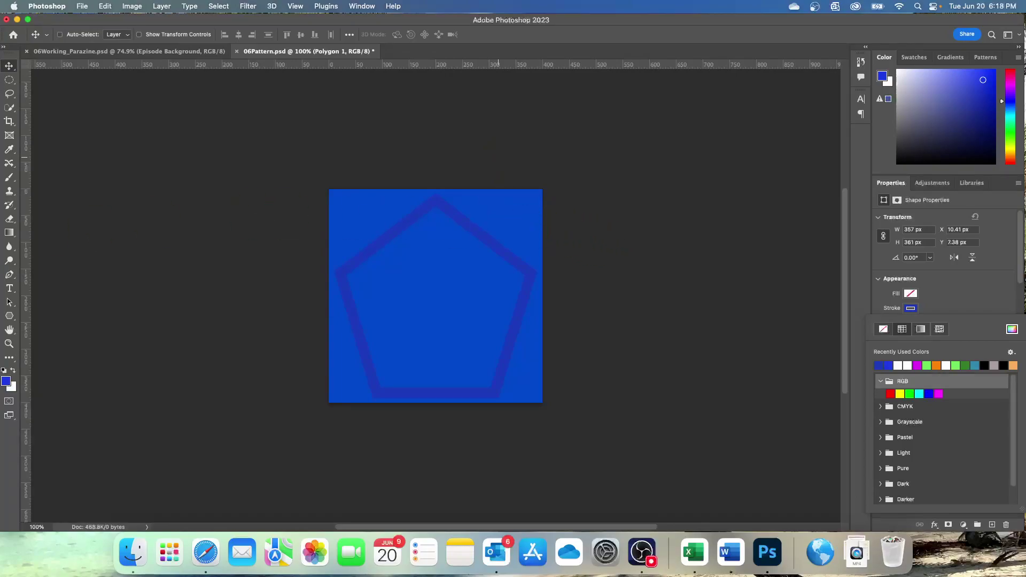
Set the polygon to 8 sides with a 70% star ratio.
{"action": "key", "text": "Escape"}
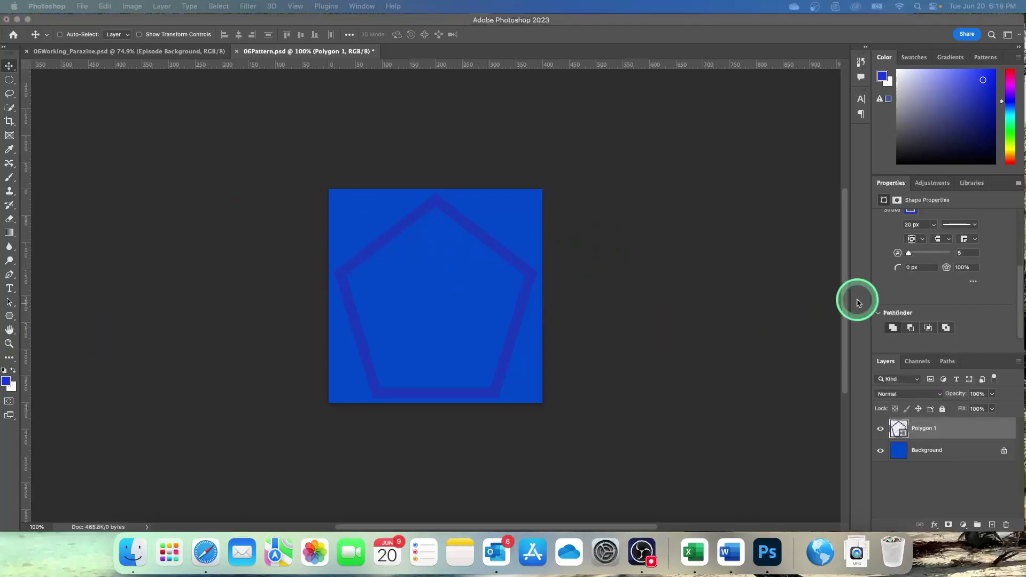
{"action": "left_click", "coordinate": [956, 255]}
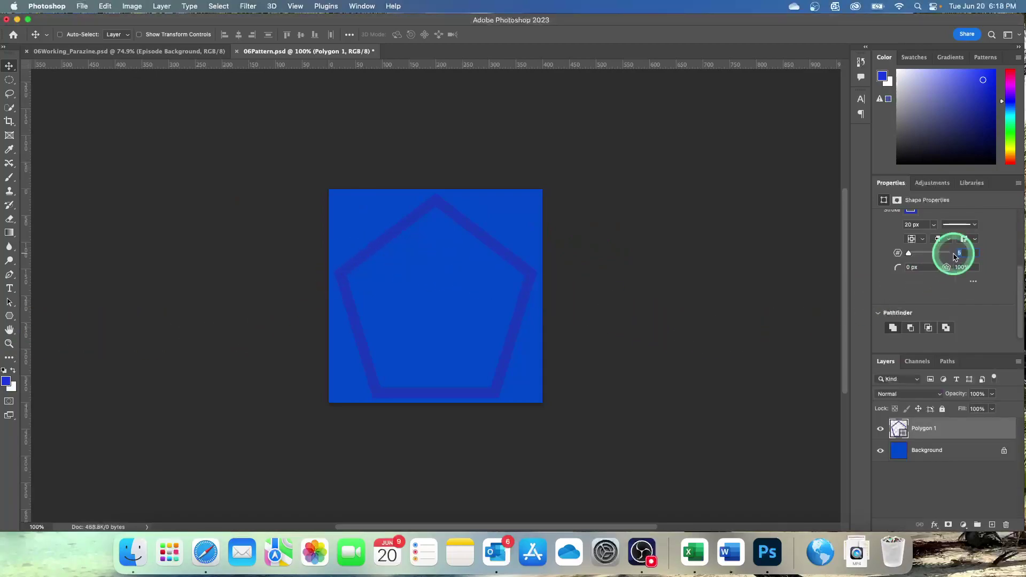
{"action": "type", "text": "8"}
{"action": "key", "text": "Return"}
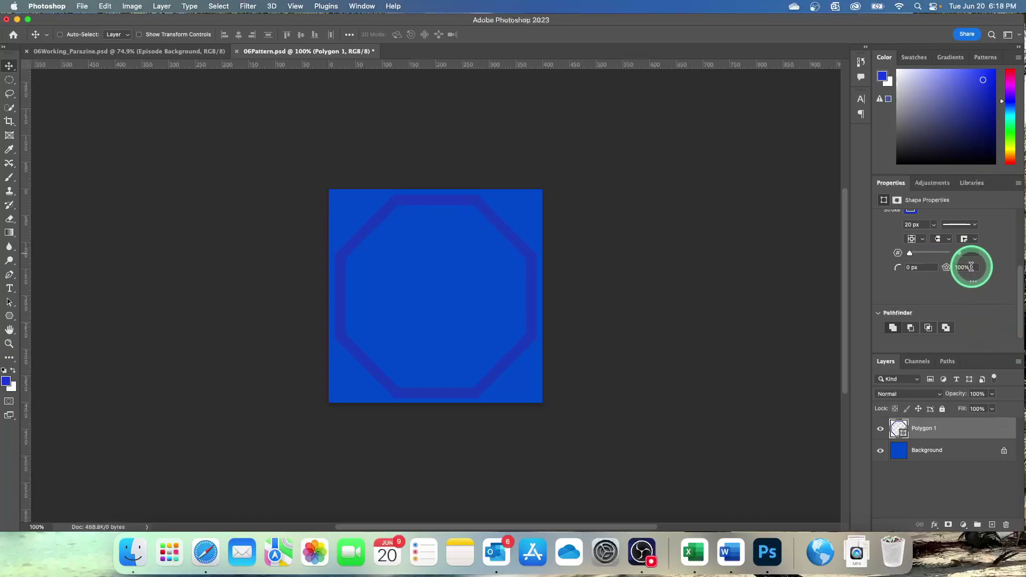
{"action": "left_click_drag", "start_coordinate": [971, 266], "coordinate": [935, 264]}
{"action": "type", "text": "70"}
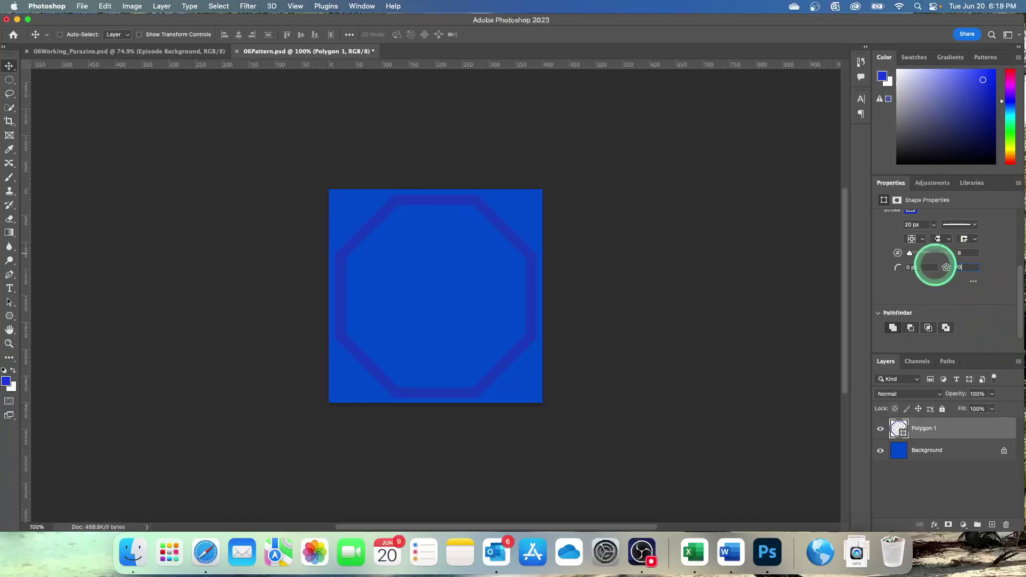
{"action": "key", "text": "Return"}
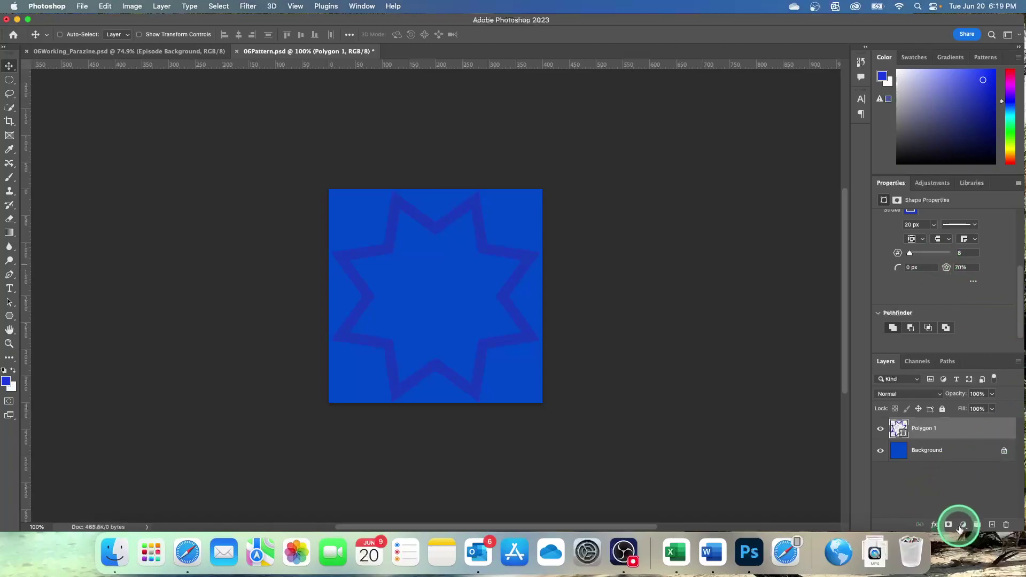
Duplicate the star layer as Polygon 1 copy and rotate the copy 24°.
{"action": "left_click_drag", "start_coordinate": [971, 430], "coordinate": [991, 525]}
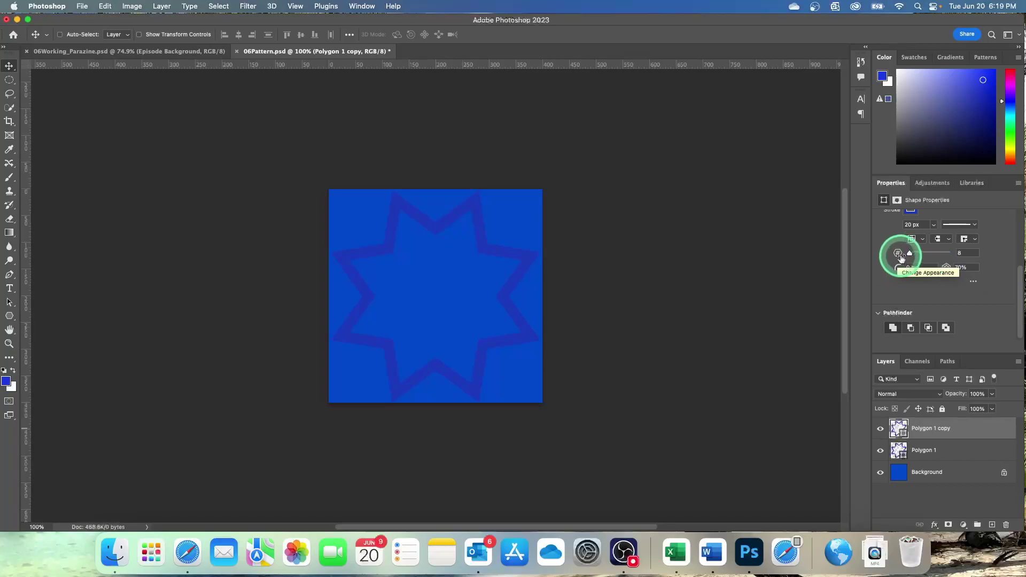
{"action": "scroll", "coordinate": [902, 260], "scroll_direction": "up", "scroll_amount": 4}
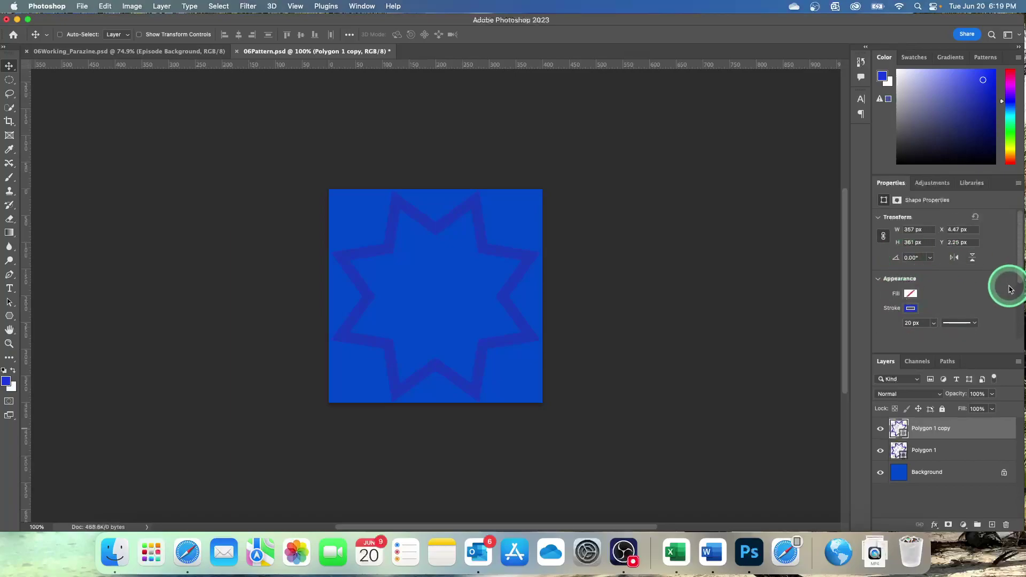
{"action": "left_click", "coordinate": [919, 260]}
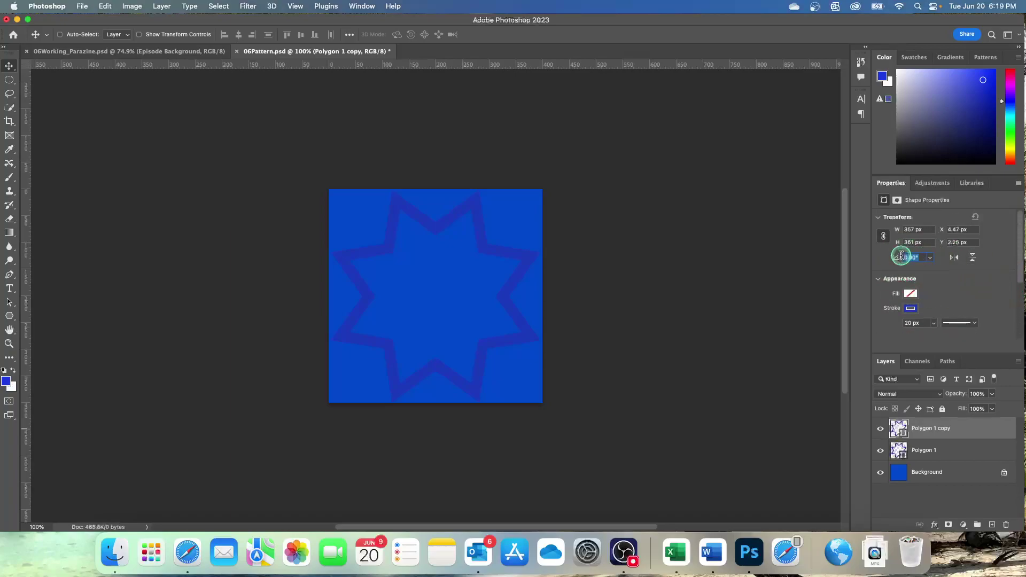
{"action": "left_click_drag", "start_coordinate": [897, 258], "coordinate": [913, 260]}
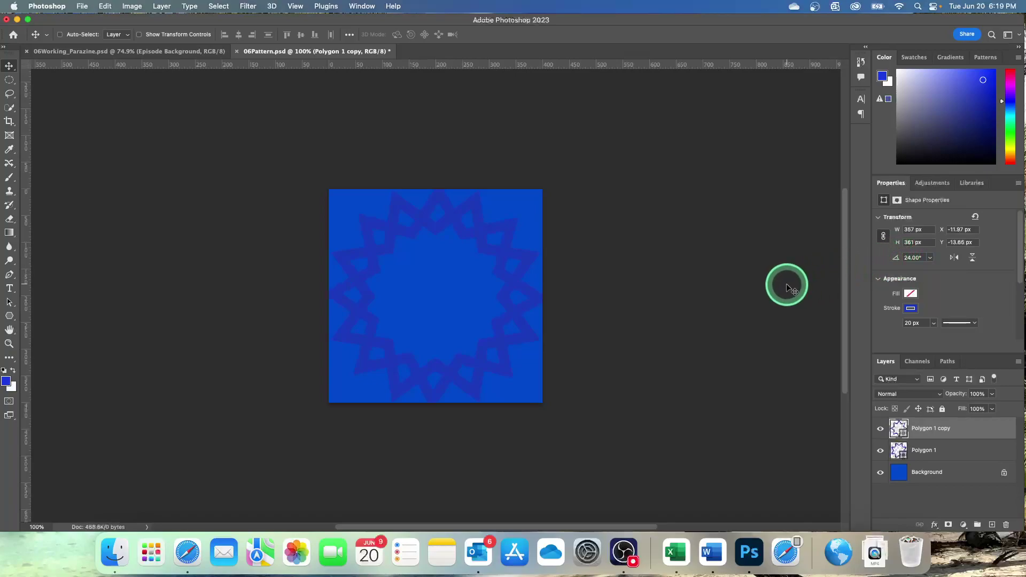
Free Transform the star copy down to about 46%, roughly 165 × 167 px.
{"action": "left_click", "coordinate": [105, 7]}
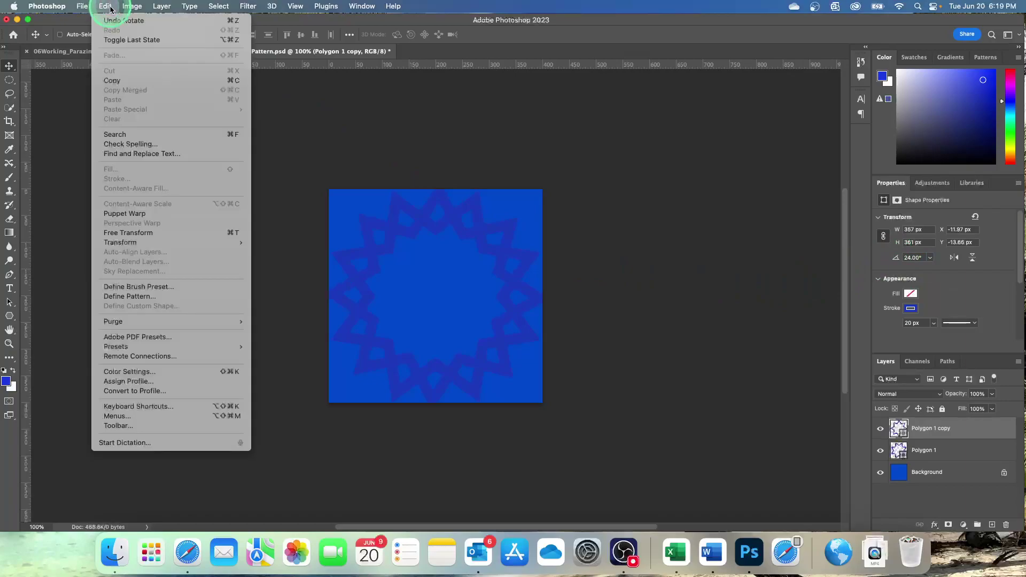
{"action": "left_click", "coordinate": [129, 233]}
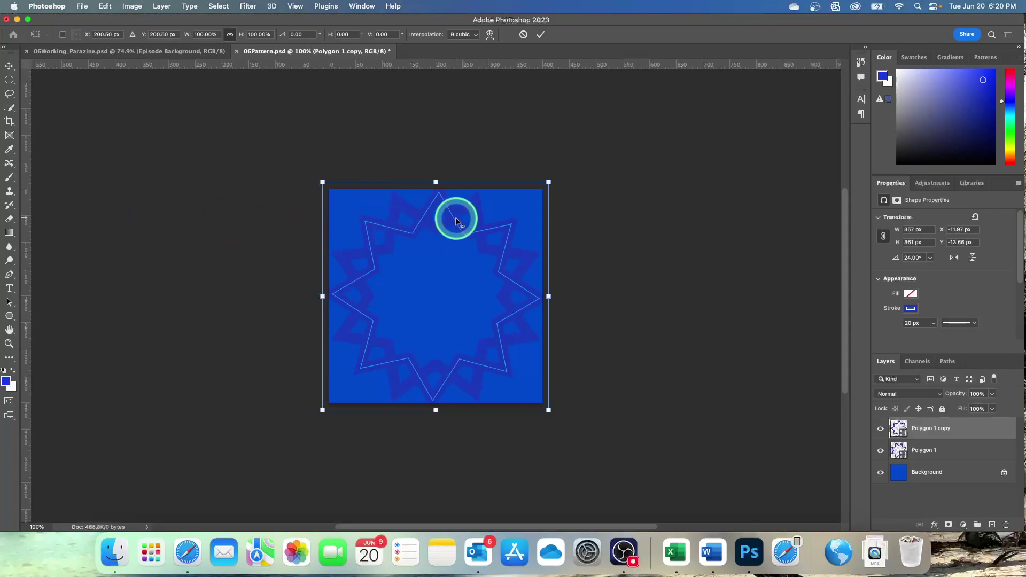
{"action": "left_click_drag", "start_coordinate": [548, 182], "coordinate": [486, 239]}
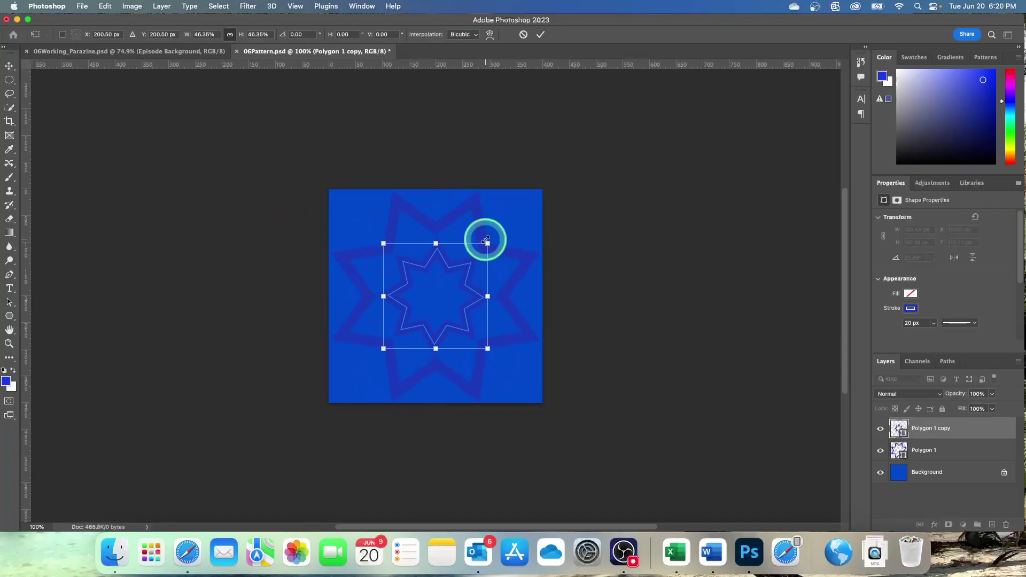
{"action": "left_click", "coordinate": [596, 238]}
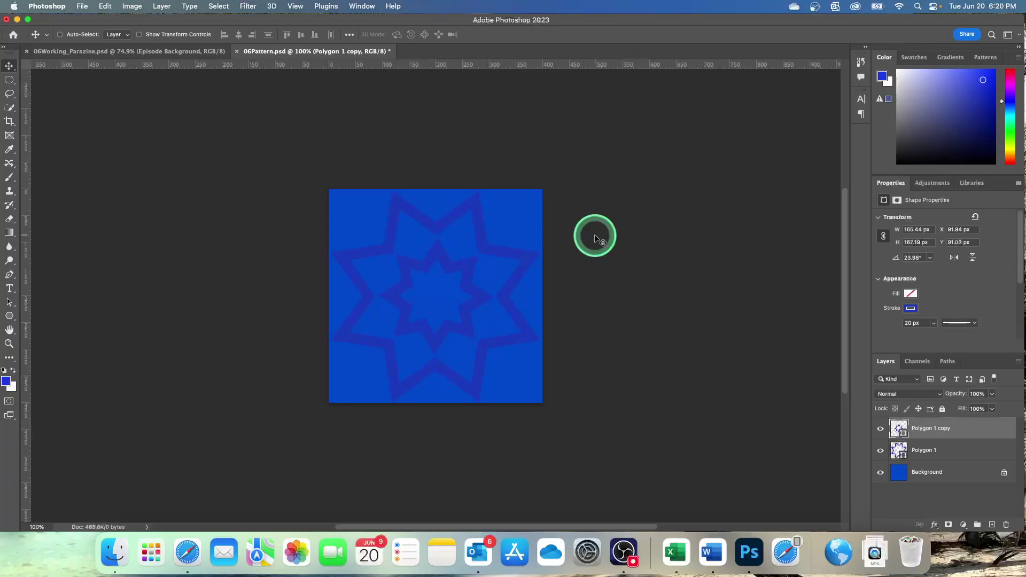
Enable View > Pattern Preview, accept its warning, and select the Polygon 1 layer.
{"action": "left_click", "coordinate": [297, 6]}
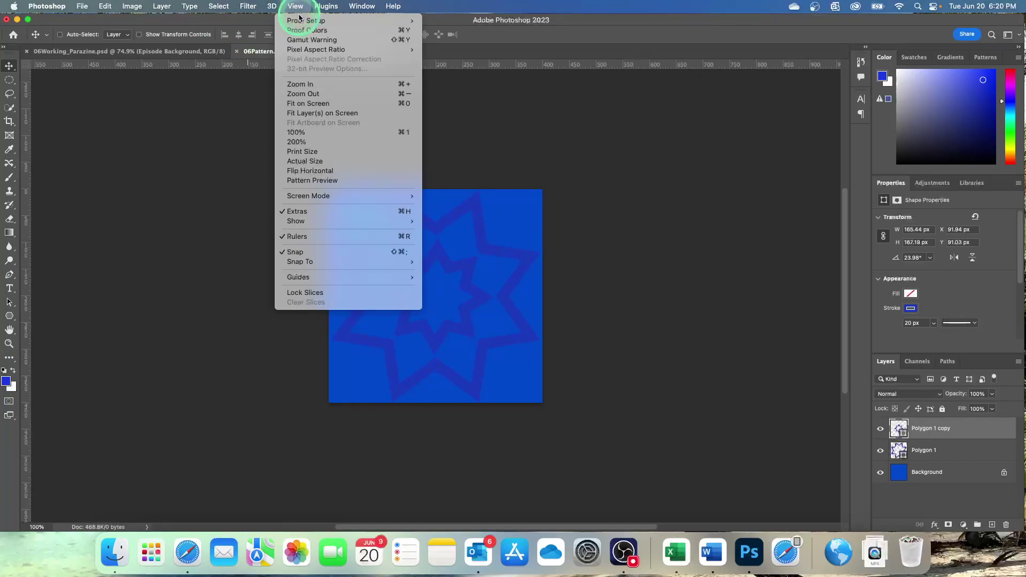
{"action": "left_click", "coordinate": [316, 183]}
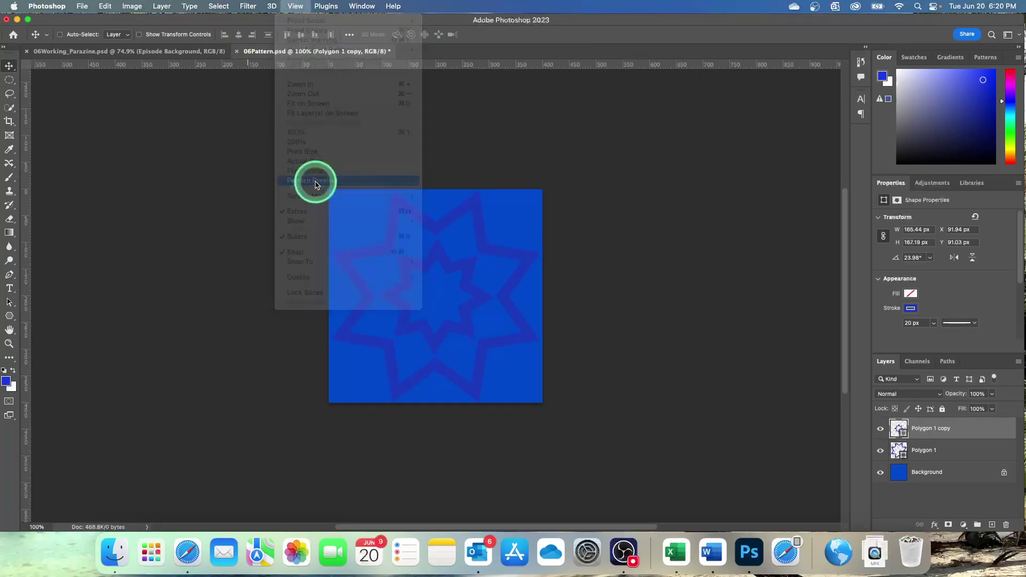
{"action": "left_click", "coordinate": [491, 210]}
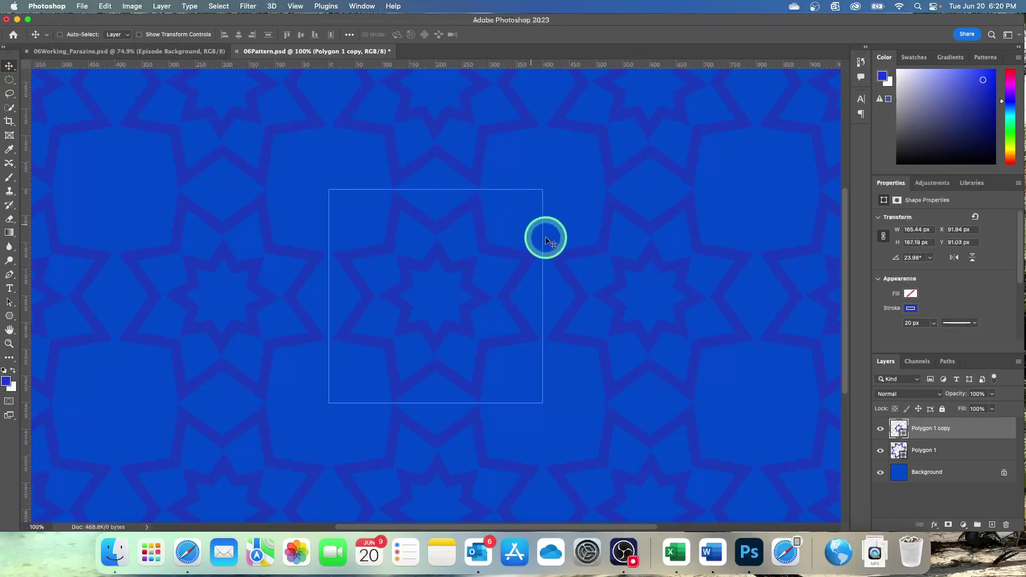
{"action": "left_click", "coordinate": [967, 455]}
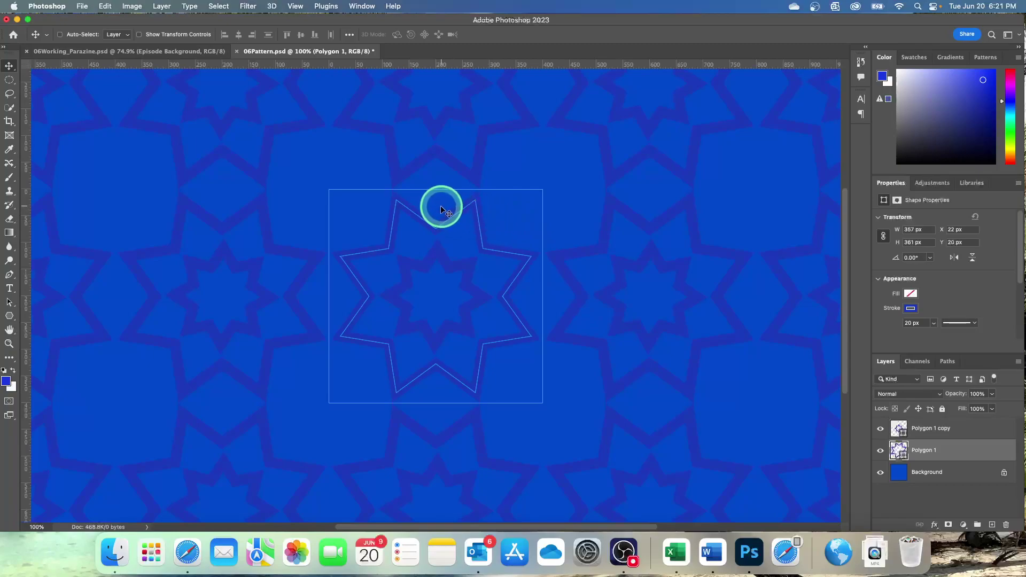
Round the large star's points with the corner-radius widget, then select Polygon 1 copy.
{"action": "left_click", "coordinate": [140, 35]}
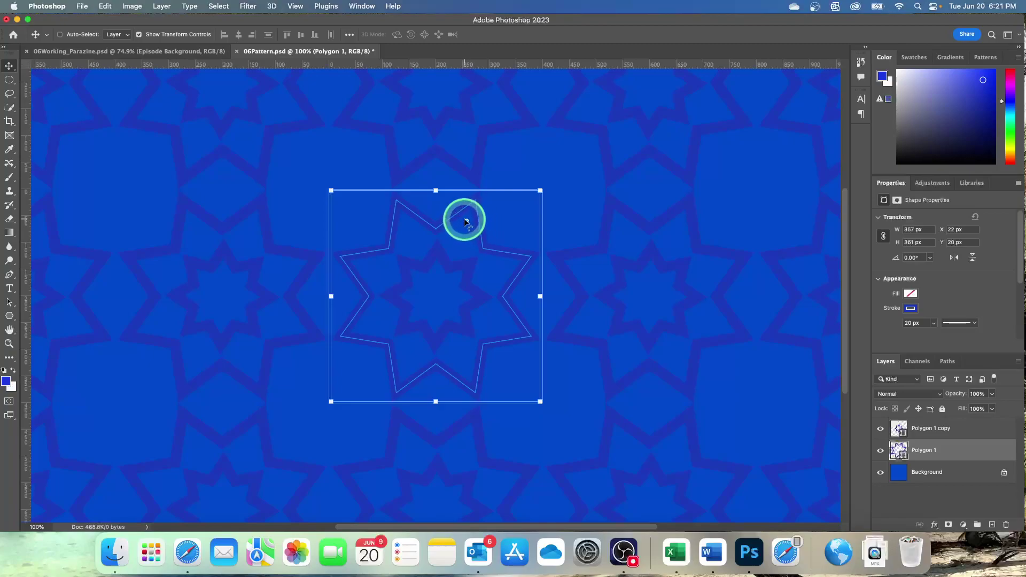
{"action": "mouse_move", "coordinate": [466, 221]}
{"action": "left_mouse_down"}
{"action": "mouse_move", "coordinate": [459, 237]}
{"action": "mouse_move", "coordinate": [462, 229]}
{"action": "left_mouse_up"}
{"action": "mouse_move", "coordinate": [463, 234]}
{"action": "left_mouse_down"}
{"action": "mouse_move", "coordinate": [476, 238]}
{"action": "mouse_move", "coordinate": [486, 201]}
{"action": "mouse_move", "coordinate": [475, 225]}
{"action": "left_mouse_up"}
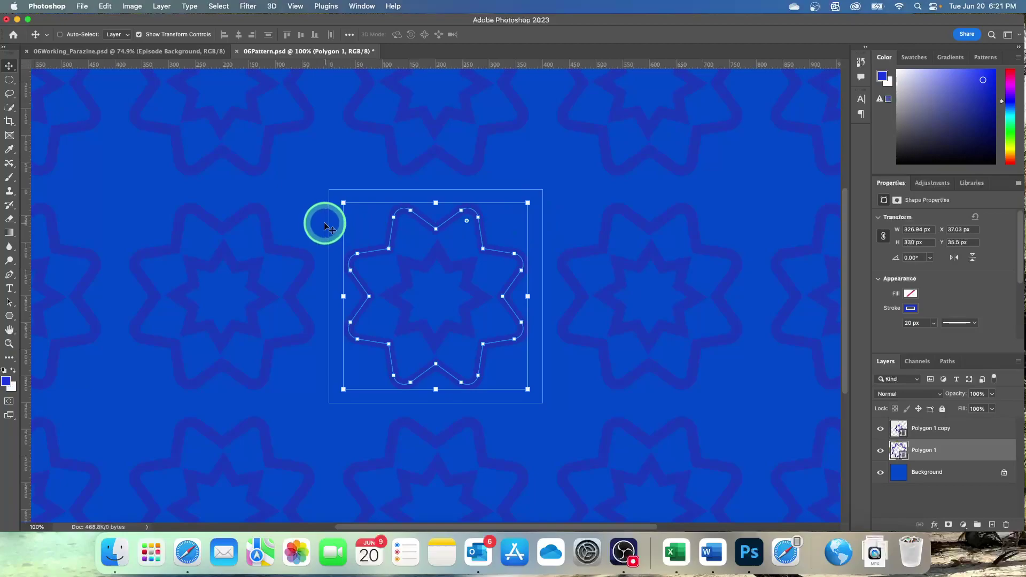
{"action": "left_click", "coordinate": [973, 436]}
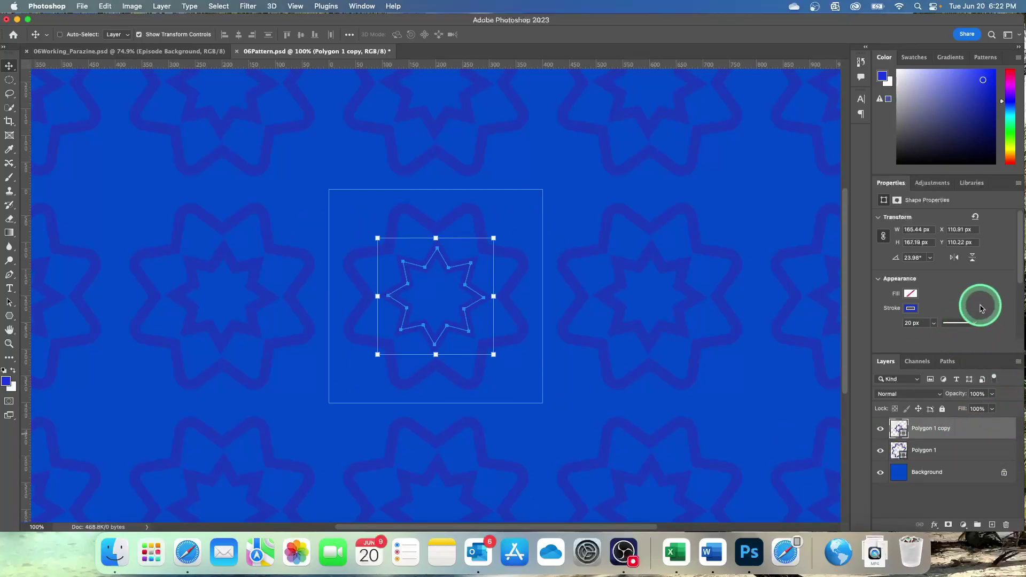
Give the Polygon 1 copy star 15 points and a 15 px stroke width in Properties.
{"action": "scroll", "coordinate": [981, 306], "scroll_direction": "down", "scroll_amount": 1}
{"action": "scroll", "coordinate": [981, 305], "scroll_direction": "down", "scroll_amount": 3}
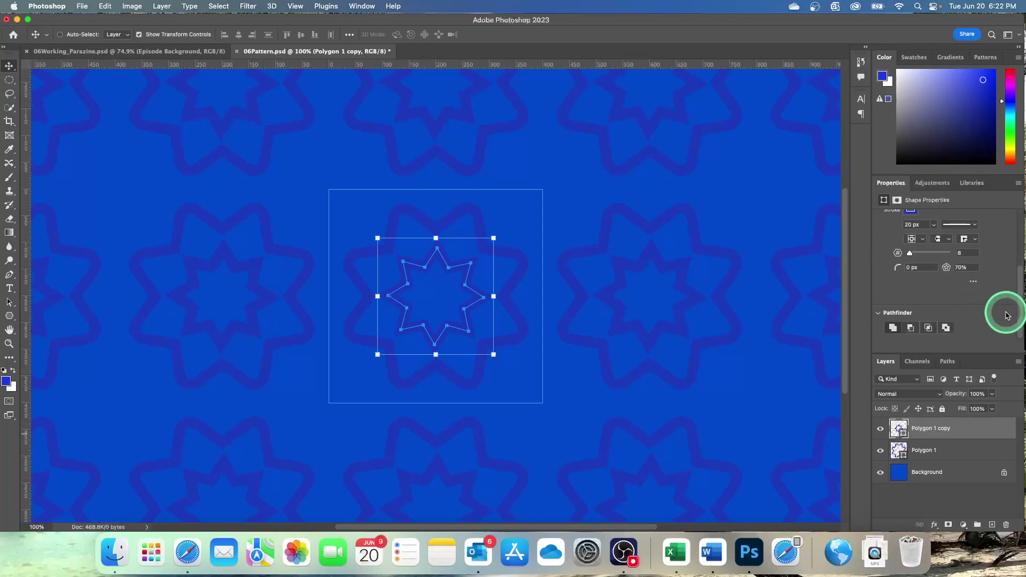
{"action": "left_click", "coordinate": [969, 255]}
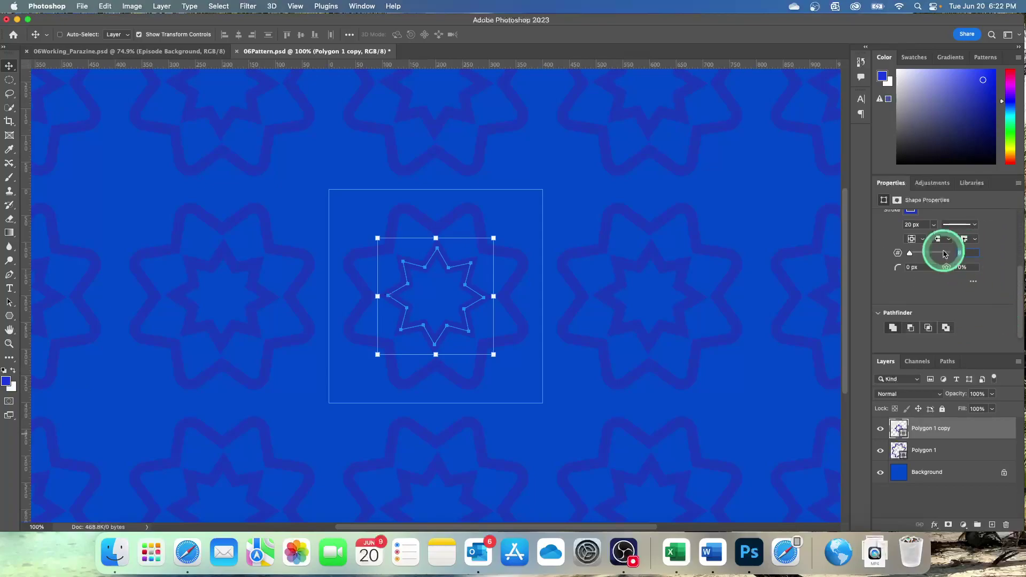
{"action": "left_click_drag", "start_coordinate": [944, 255], "coordinate": [948, 254]}
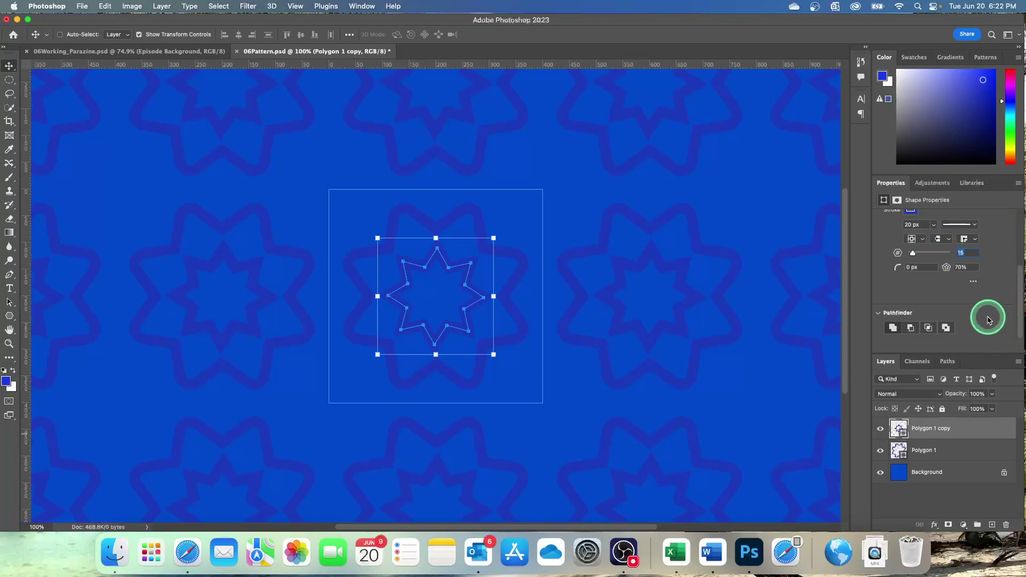
{"action": "left_click", "coordinate": [898, 224]}
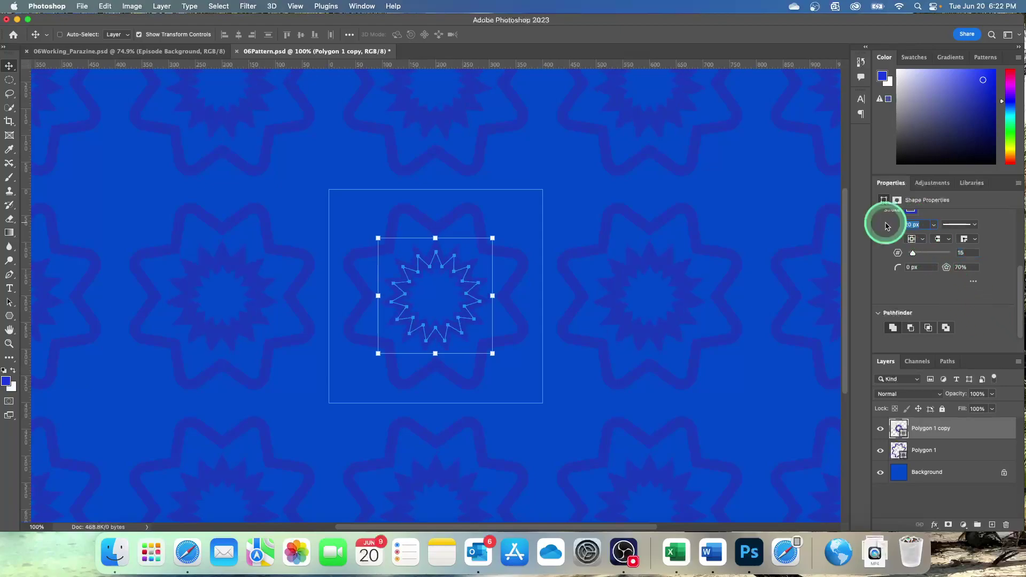
{"action": "type", "text": "5"}
{"action": "key", "text": "Return"}
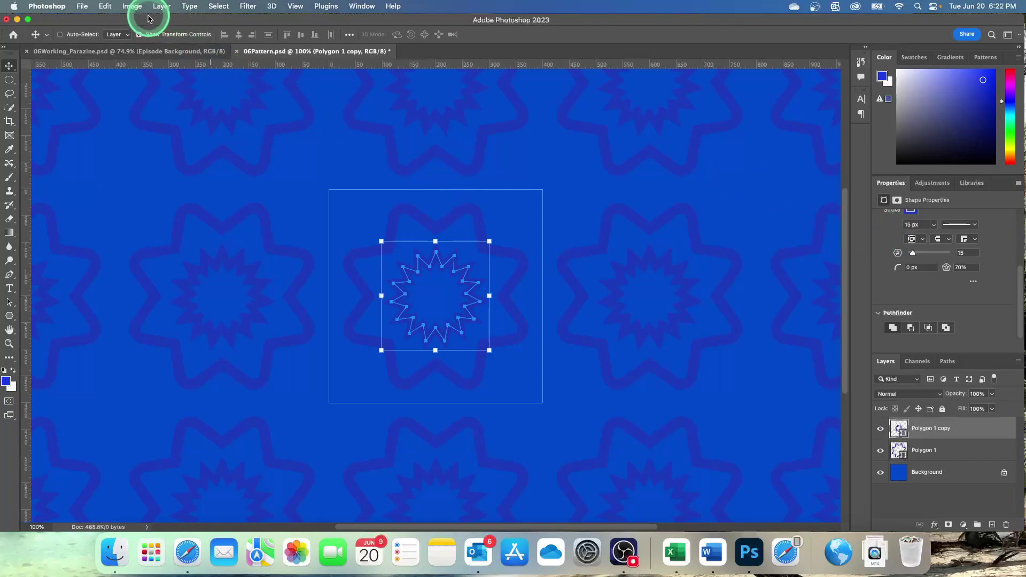
Define the two-star tile as a new pattern named 'Podcast Pattern'.
{"action": "left_click", "coordinate": [106, 7]}
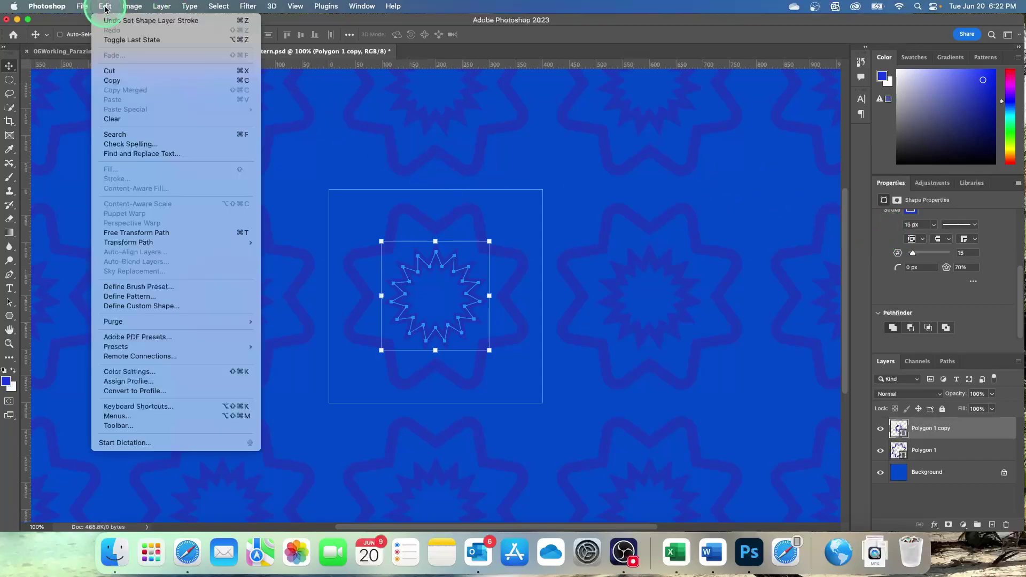
{"action": "left_click", "coordinate": [143, 297]}
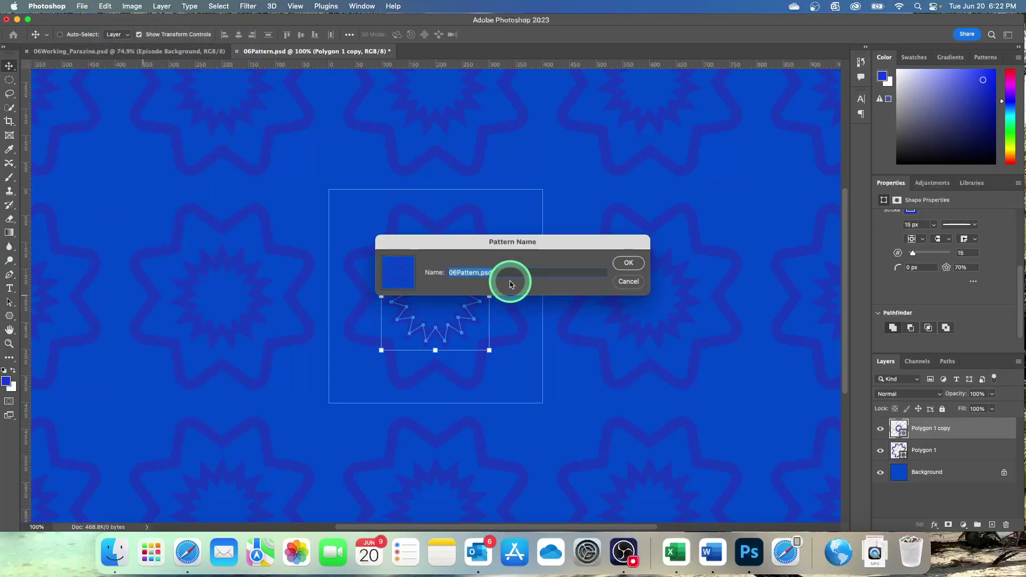
{"action": "type", "text": "Podcast Pattern"}
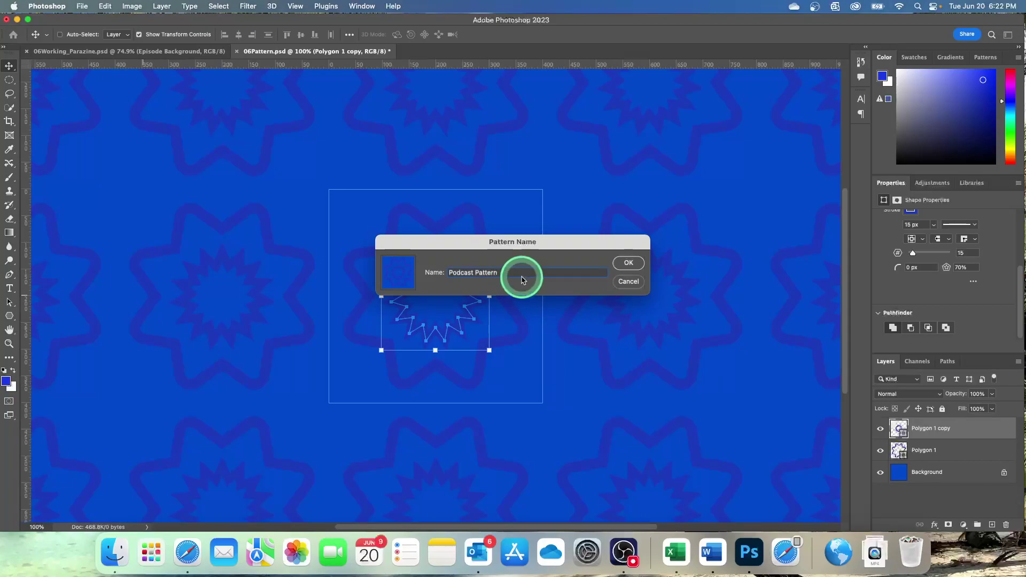
{"action": "left_click", "coordinate": [629, 263]}
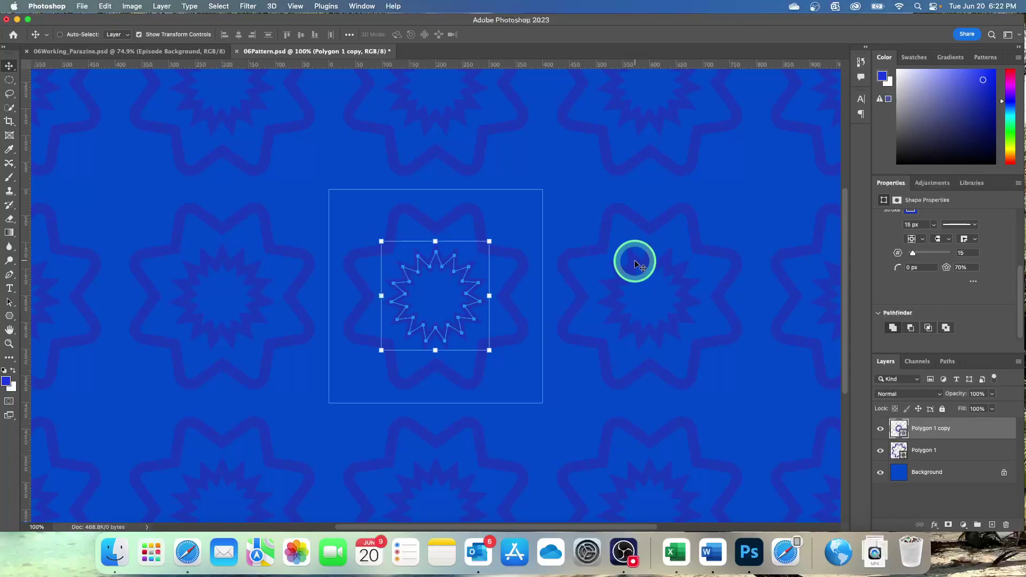
Save the tile document as 06Pattern_Parazine.psd in Photoshop format.
{"action": "left_click", "coordinate": [81, 6]}
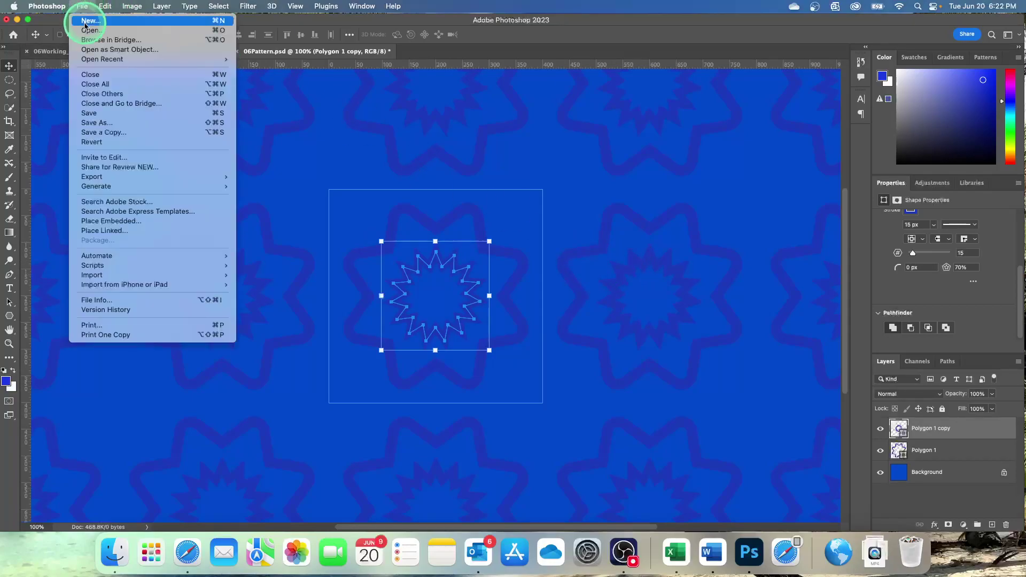
{"action": "left_click", "coordinate": [96, 123]}
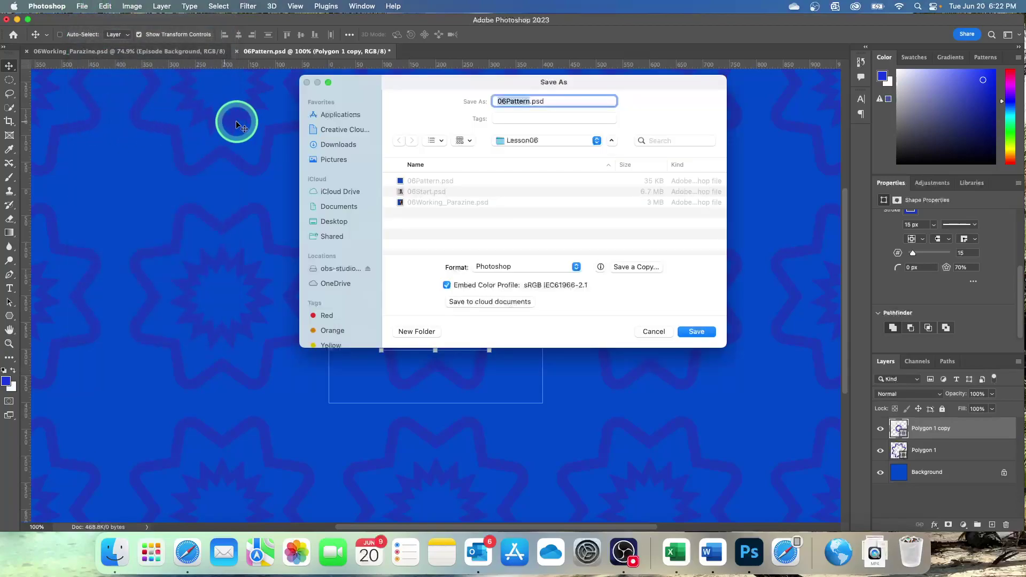
{"action": "left_click", "coordinate": [551, 102]}
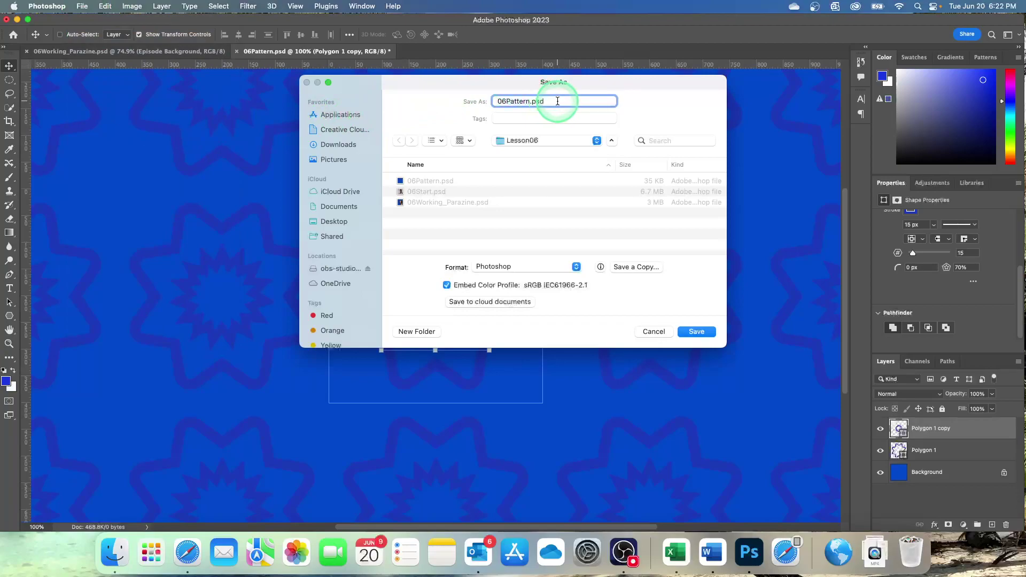
{"action": "key", "text": "BackSpace"}
{"action": "key", "text": "BackSpace"}
{"action": "key", "text": "BackSpace"}
{"action": "key", "text": "BackSpace"}
{"action": "key", "text": "BackSpace"}
{"action": "key", "text": "BackSpace"}
{"action": "key", "text": "BackSpace"}
{"action": "key", "text": "BackSpace"}
{"action": "key", "text": "BackSpace"}
{"action": "type", "text": "ttern_Parazine"}
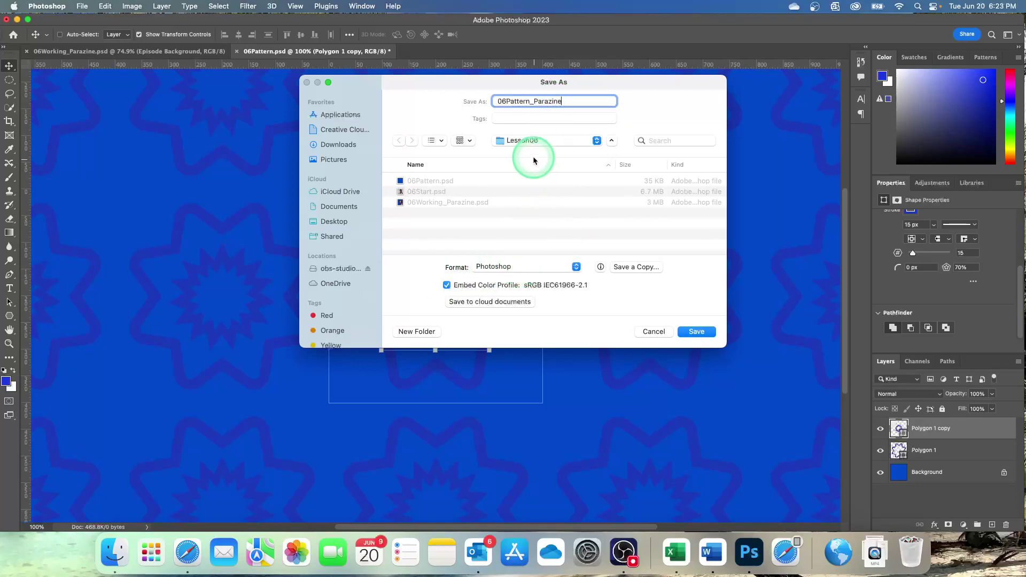
{"action": "left_click", "coordinate": [693, 332]}
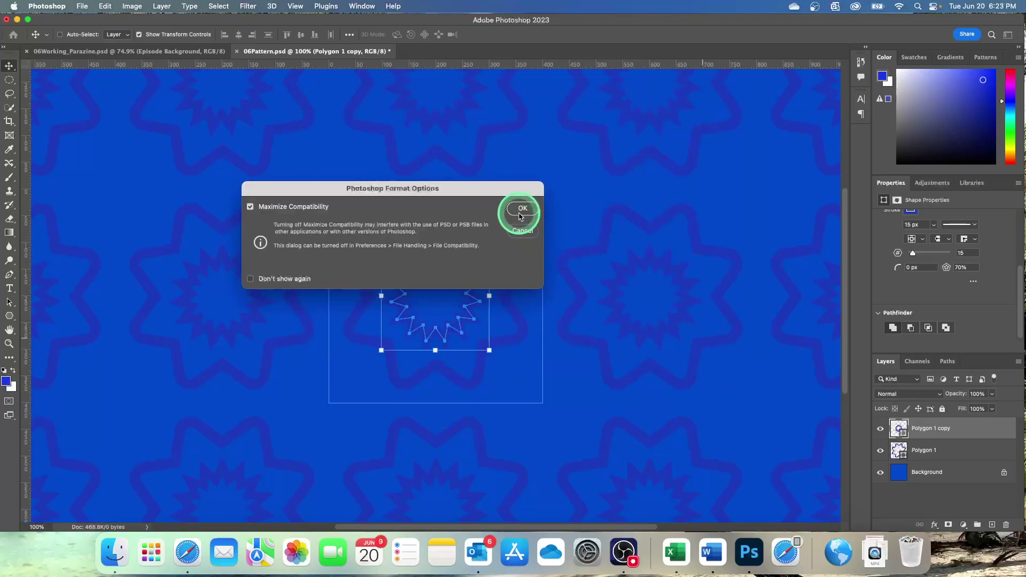
{"action": "left_click", "coordinate": [520, 213]}
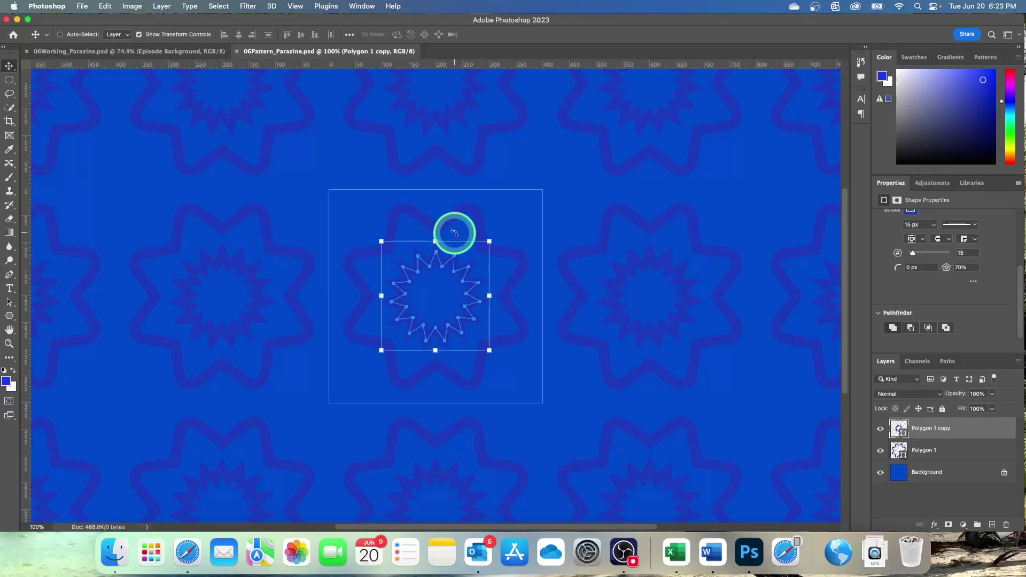
In 06Working_Parazine.psd, add a Pattern fill layer above Episode Background.
{"action": "left_click", "coordinate": [93, 52]}
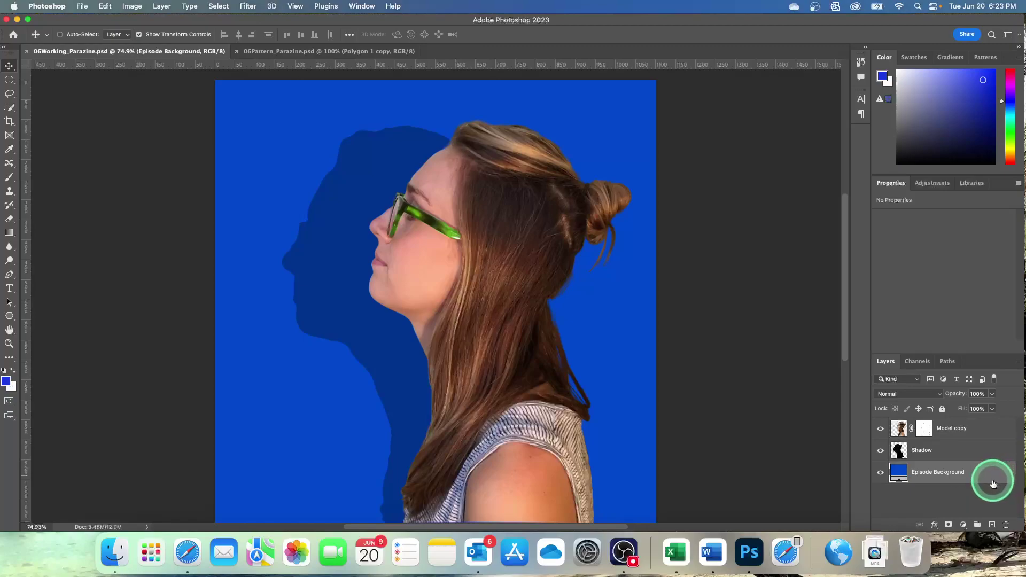
{"action": "left_click", "coordinate": [964, 525]}
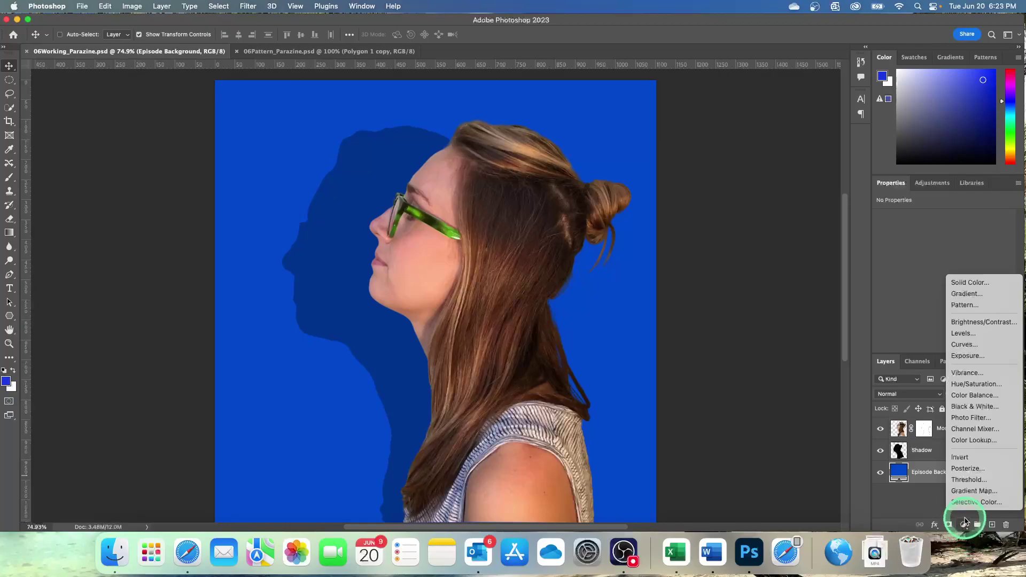
{"action": "left_click", "coordinate": [964, 305]}
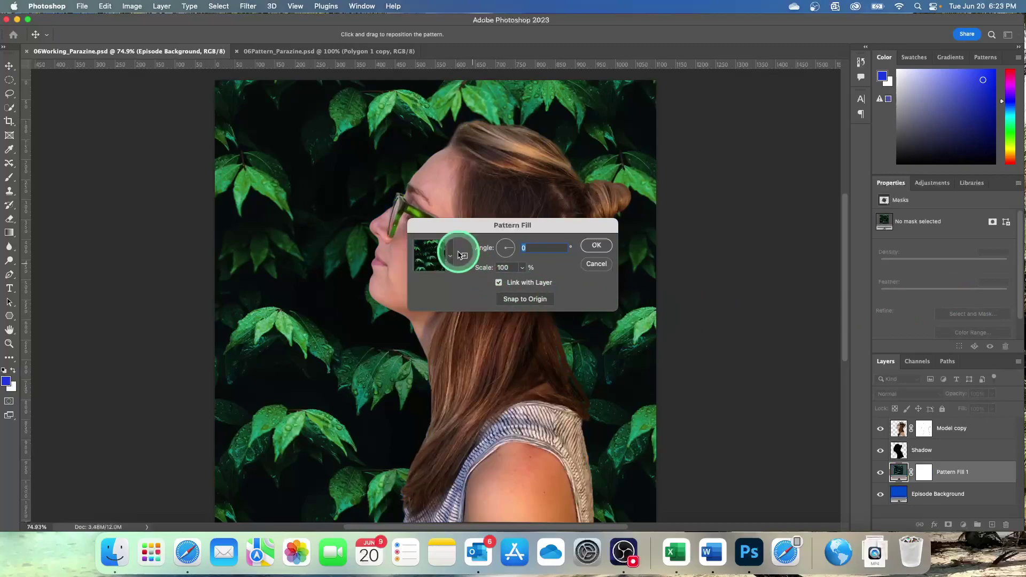
Fill the layer with the blue star Podcast Pattern at 45° angle and 35% scale.
{"action": "left_click", "coordinate": [450, 255]}
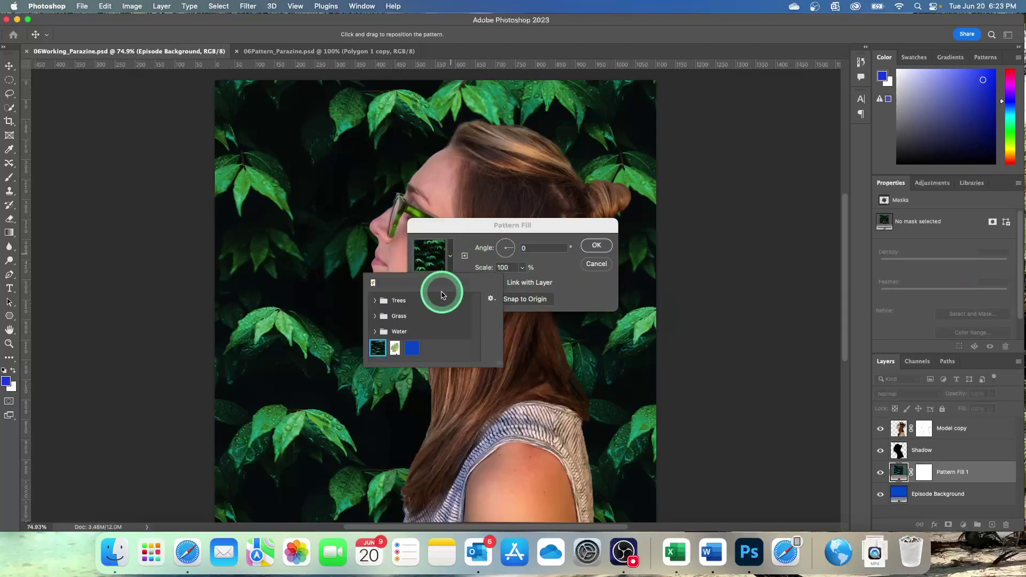
{"action": "left_click", "coordinate": [413, 349]}
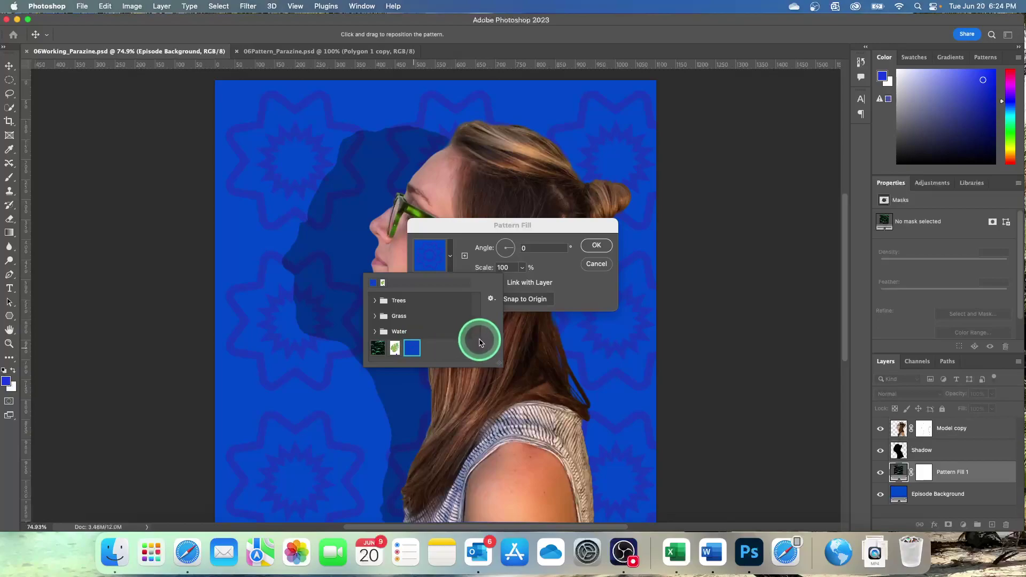
{"action": "scroll", "coordinate": [574, 273], "scroll_direction": "left", "scroll_amount": 2}
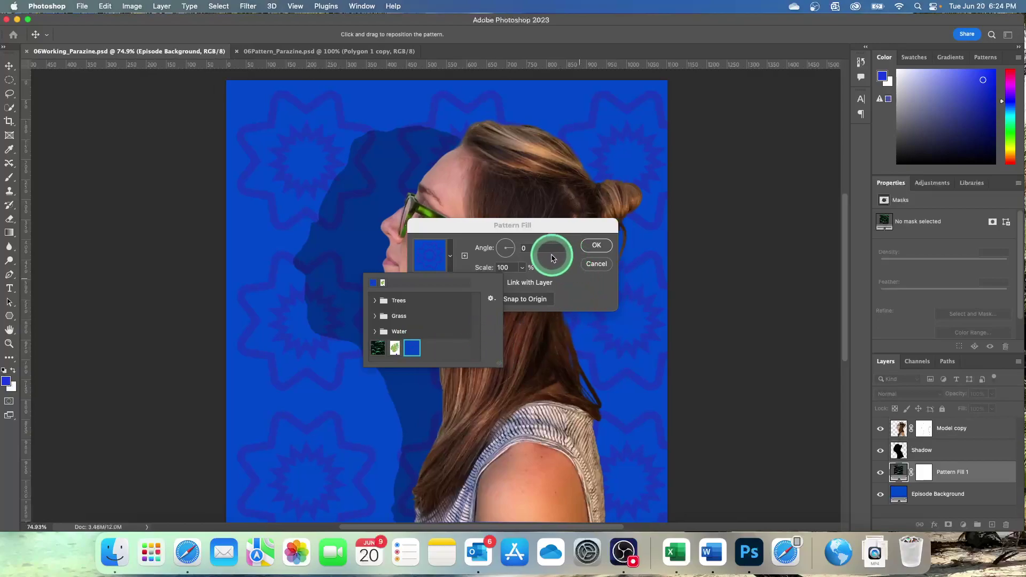
{"action": "left_click", "coordinate": [521, 247]}
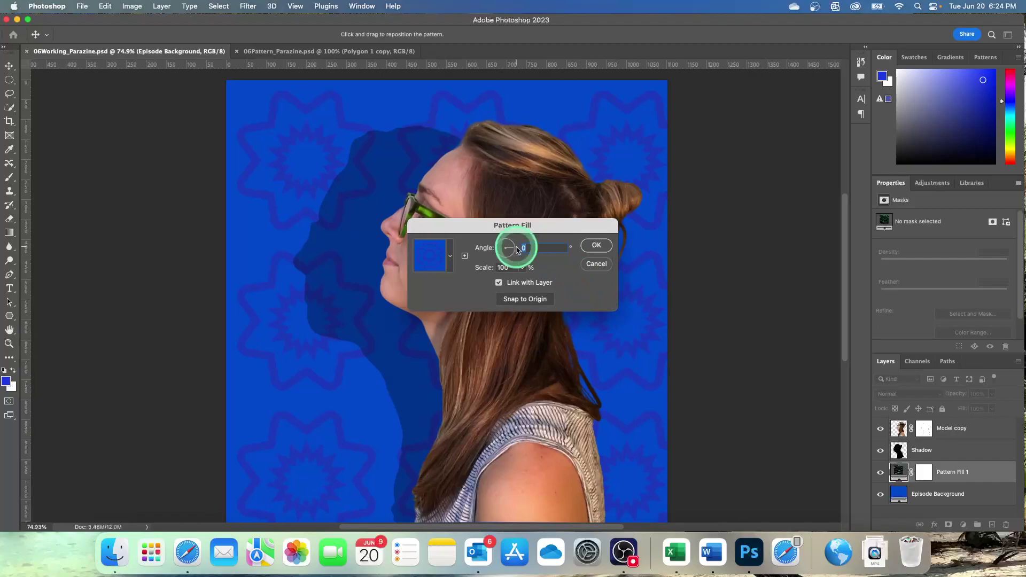
{"action": "type", "text": "45"}
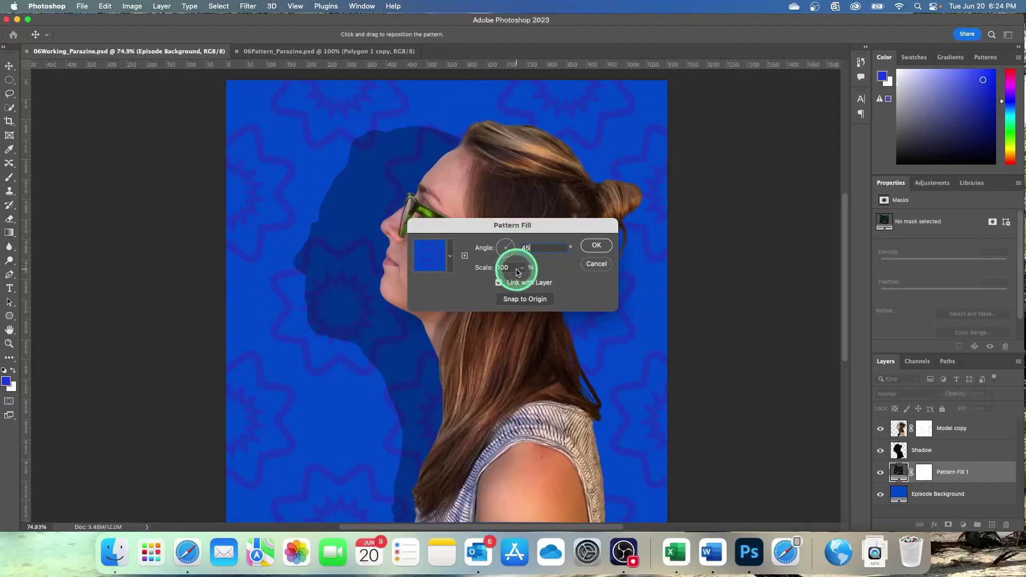
{"action": "left_click", "coordinate": [514, 267]}
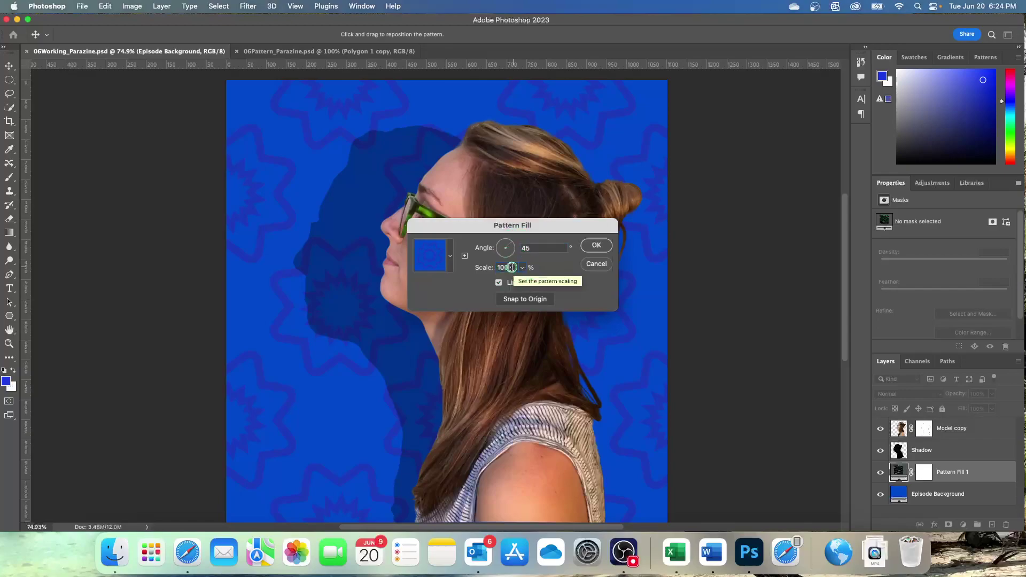
{"action": "type", "text": "35"}
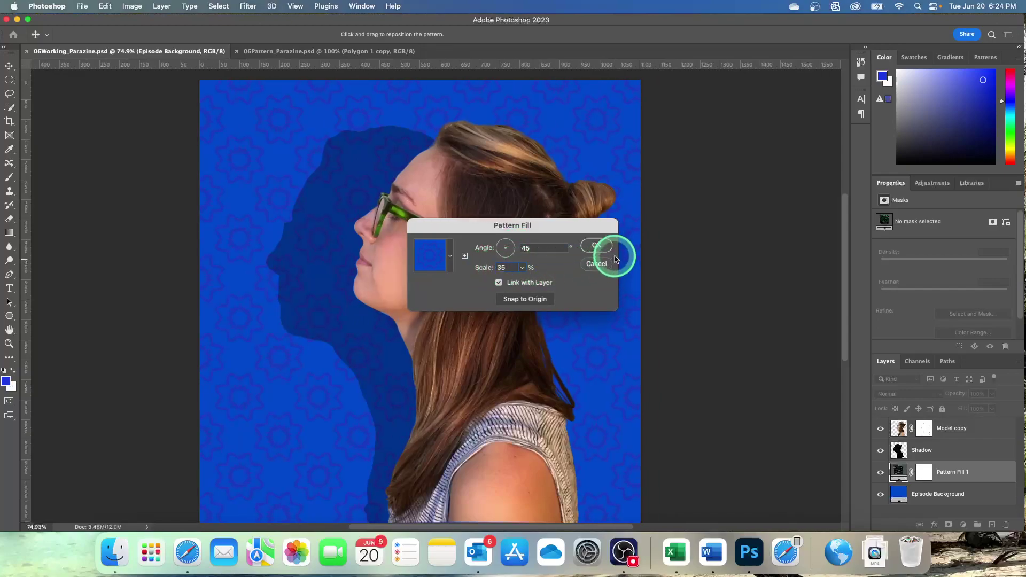
{"action": "left_click", "coordinate": [596, 245]}
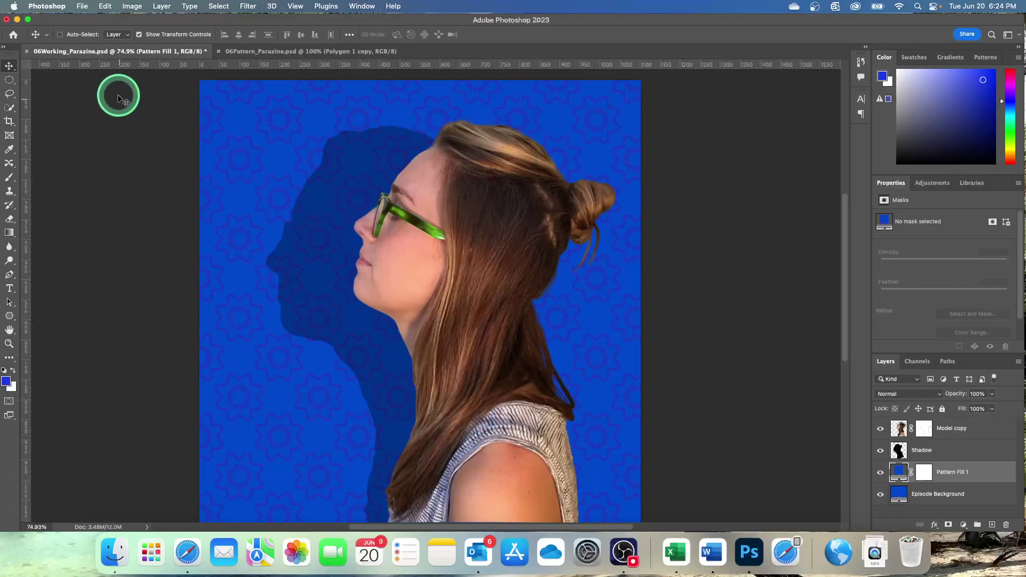
Save 06Working_Parazine.psd with the star pattern background.
{"action": "left_click", "coordinate": [83, 6]}
{"action": "left_click", "coordinate": [89, 115]}
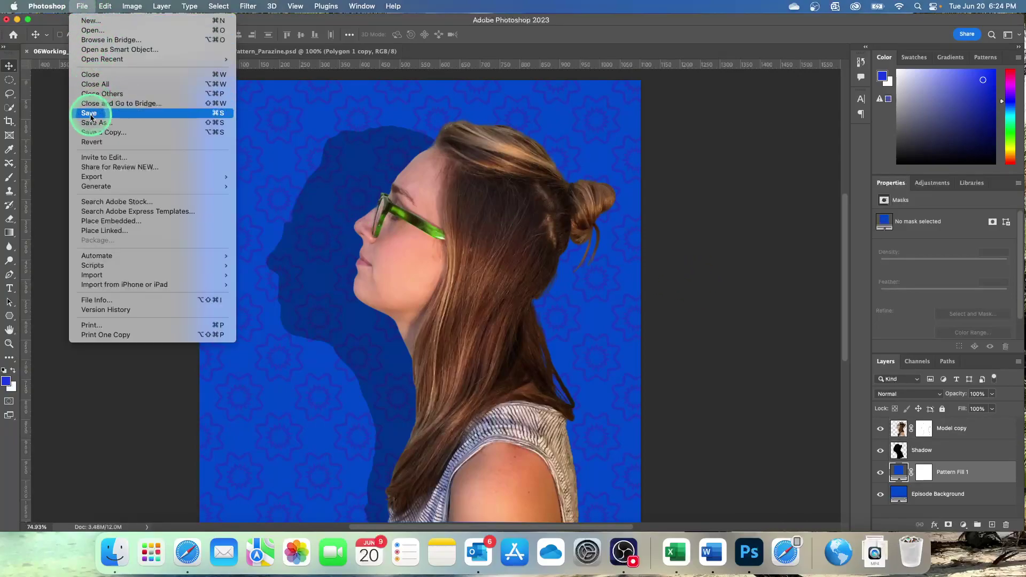